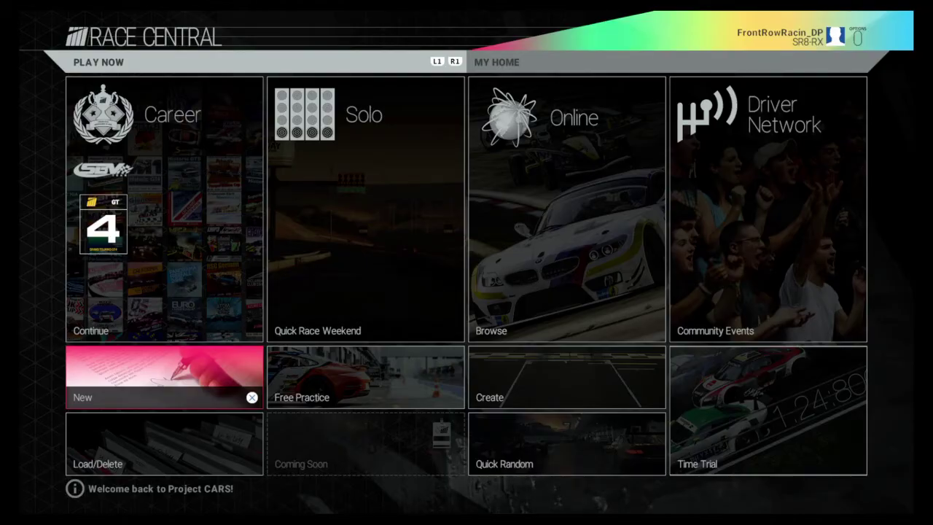
- Open the force feedback calibration for the Thrustmaster T300 RS in the game's control options
{"action": "key", "text": "Escape"}
{"action": "key", "text": "Down"}
{"action": "key", "text": "Down"}
{"action": "key", "text": "Return"}
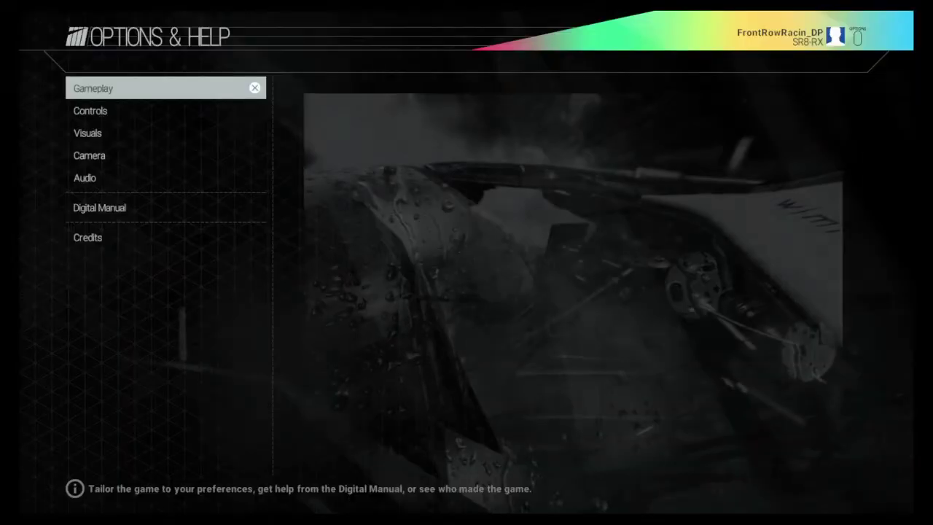
{"action": "key", "text": "Down"}
{"action": "key", "text": "Return"}
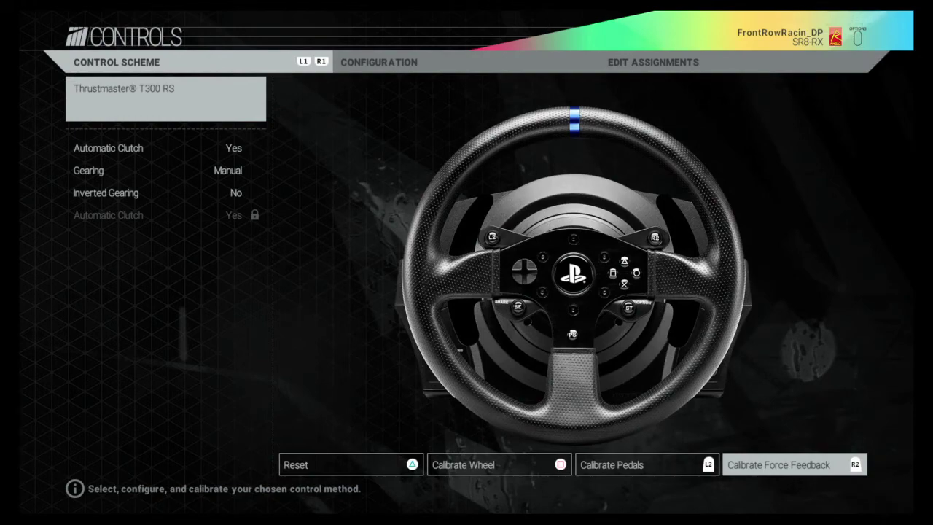
{"action": "key", "text": "Return"}
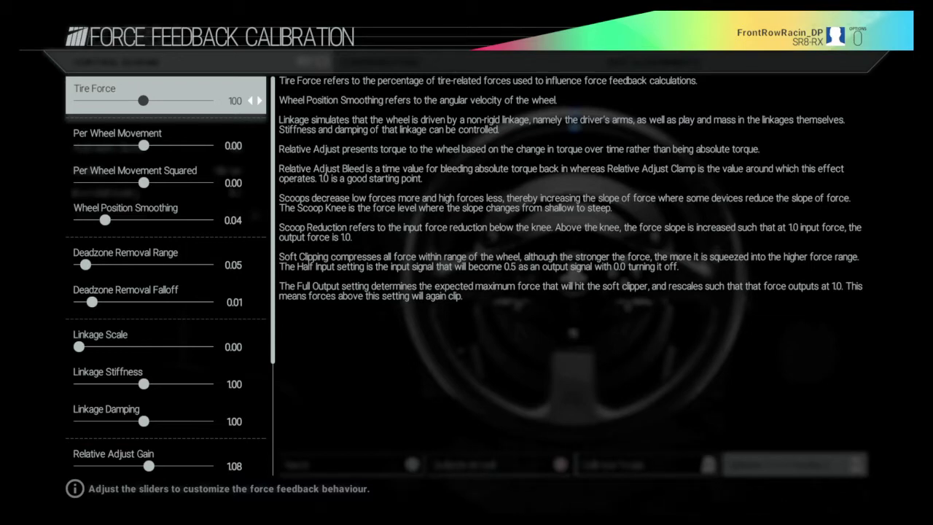
- Examine the force feedback calibration sliders from Tire Force down to Soft Clipping (Full Output)
{"action": "key", "text": "Down"}
{"action": "key", "text": "Down"}
{"action": "key", "text": "Down"}
{"action": "key", "text": "Down"}
{"action": "key", "text": "Down"}
{"action": "key", "text": "Down"}
{"action": "key", "text": "Down"}
{"action": "key", "text": "Down"}
{"action": "key", "text": "Down"}
{"action": "key", "text": "Down"}
{"action": "key", "text": "Down"}
{"action": "key", "text": "Down"}
{"action": "key", "text": "Down"}
{"action": "key", "text": "Down"}
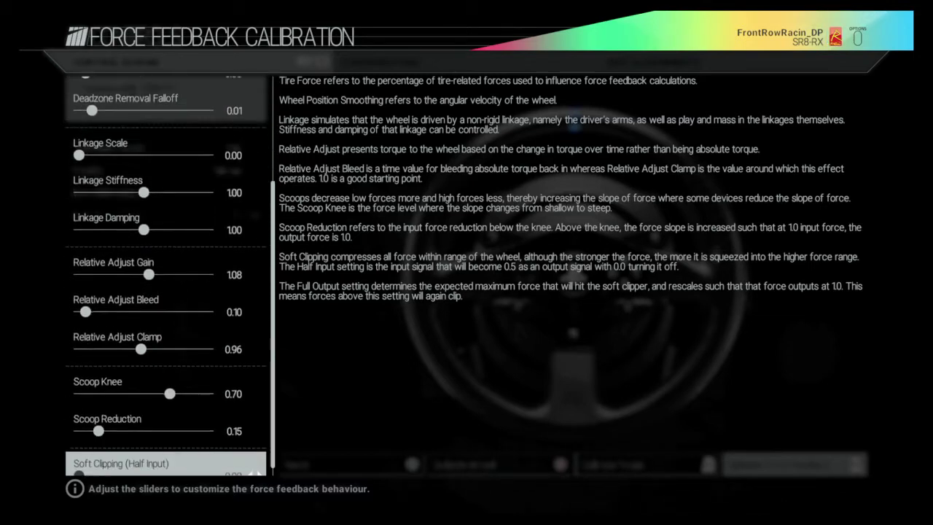
{"action": "key", "text": "Down"}
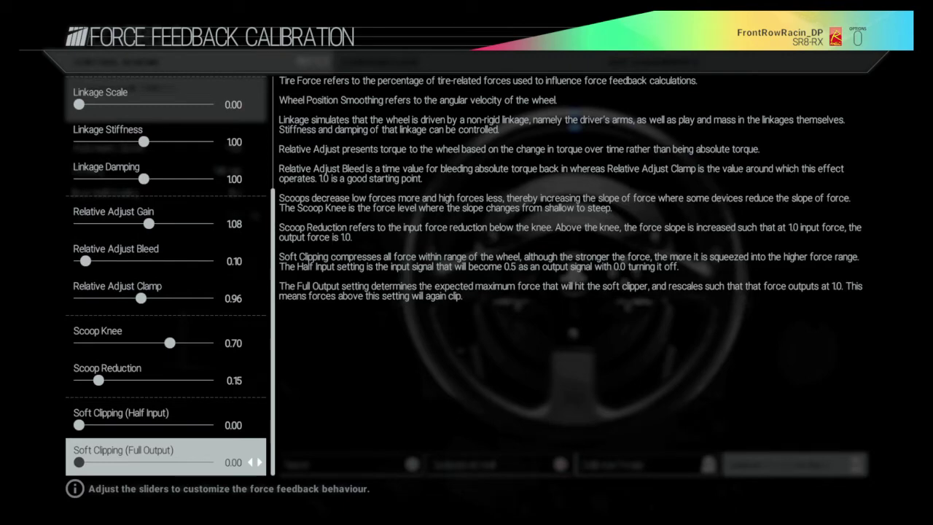
- Leave the calibration and examine the controls configuration, from the steering and pedal deadzones and sensitivities to Force Feedback
{"action": "key", "text": "Escape"}
{"action": "key", "text": "Tab"}
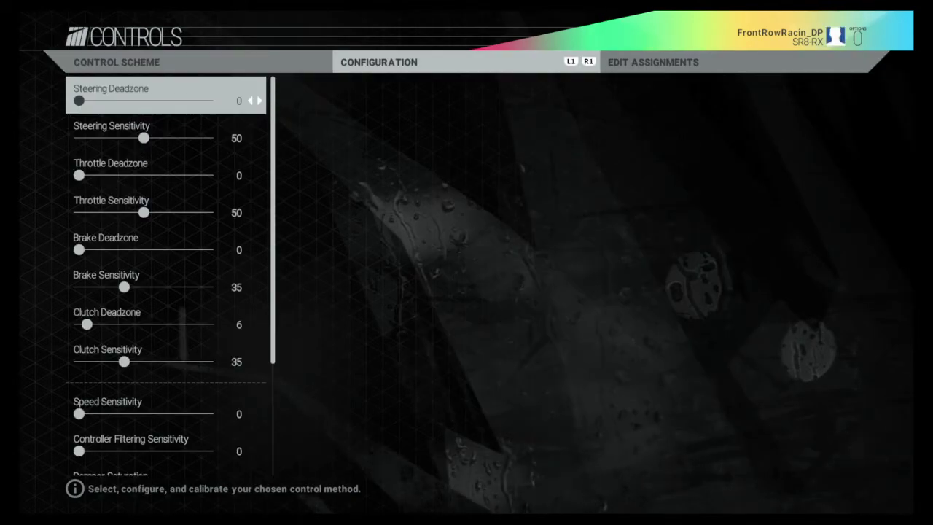
{"action": "key", "text": "Down"}
{"action": "key", "text": "Down"}
{"action": "key", "text": "Down"}
{"action": "key", "text": "Down"}
{"action": "key", "text": "Down"}
{"action": "key", "text": "Down"}
{"action": "key", "text": "Down"}
{"action": "key", "text": "Down"}
{"action": "key", "text": "Down"}
{"action": "key", "text": "Down"}
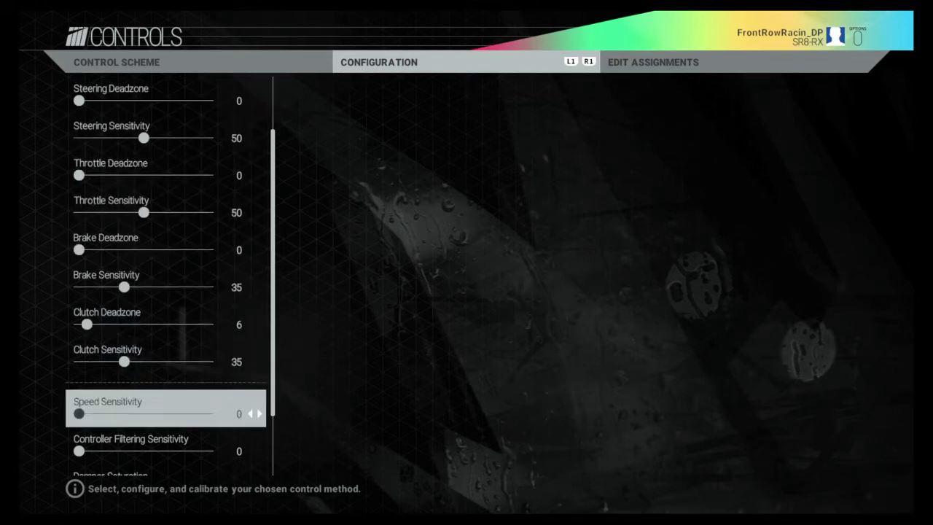
{"action": "key", "text": "Down"}
{"action": "key", "text": "Down"}
{"action": "key", "text": "Down"}
{"action": "key", "text": "Down"}
{"action": "key", "text": "Up"}
{"action": "key", "text": "Up"}
{"action": "key", "text": "Up"}
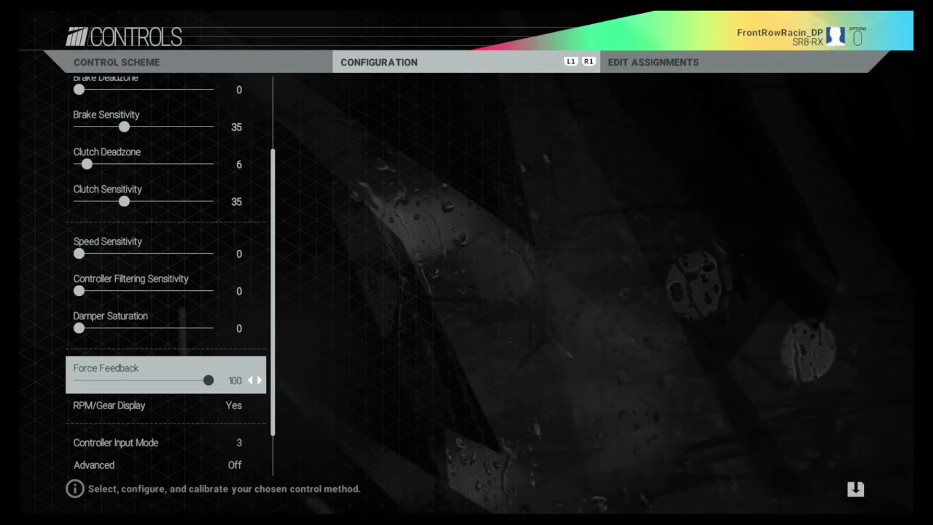
- Recheck the wheel's force feedback calibration, and leave the options
{"action": "key", "text": "Escape"}
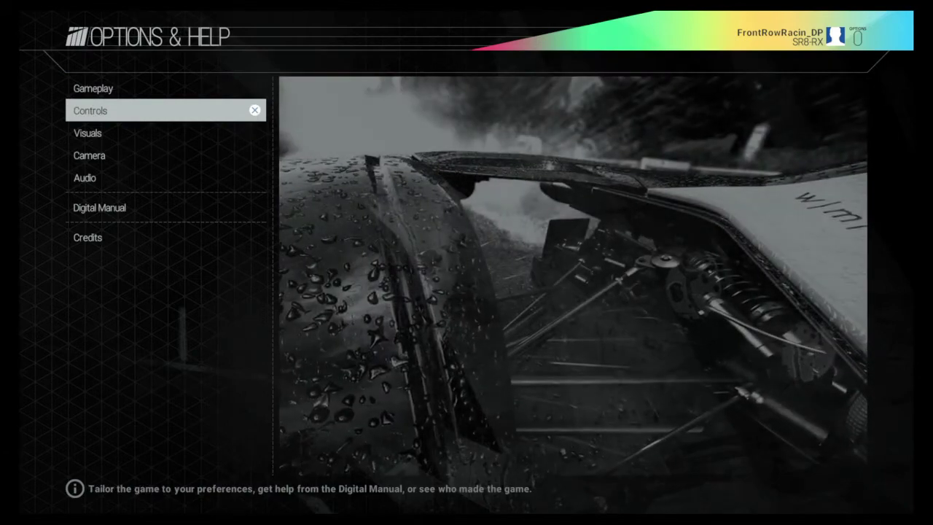
{"action": "key", "text": "Return"}
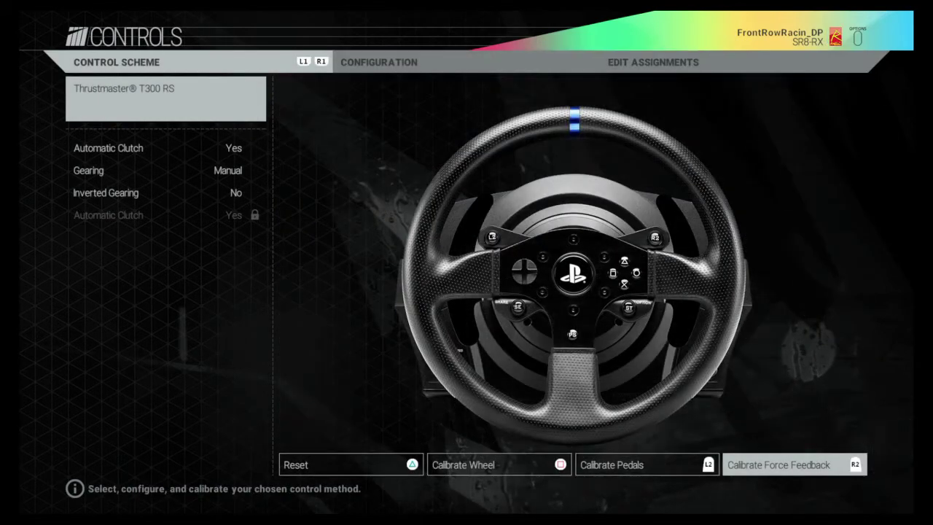
{"action": "key", "text": "Return"}
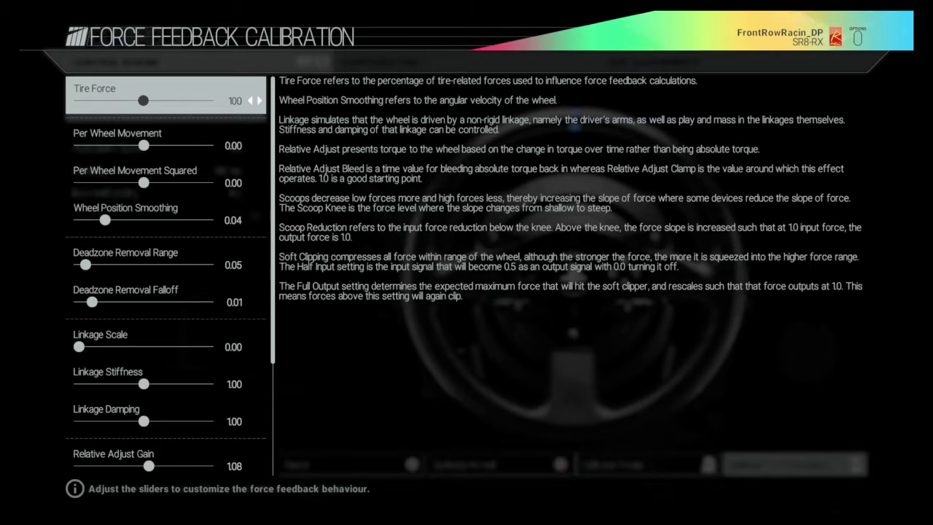
{"action": "key", "text": "Escape"}
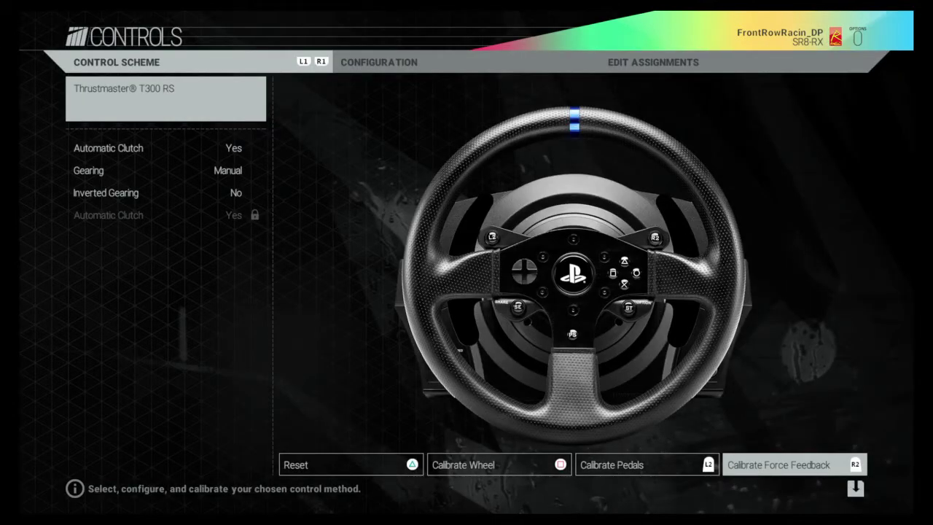
{"action": "key", "text": "Escape"}
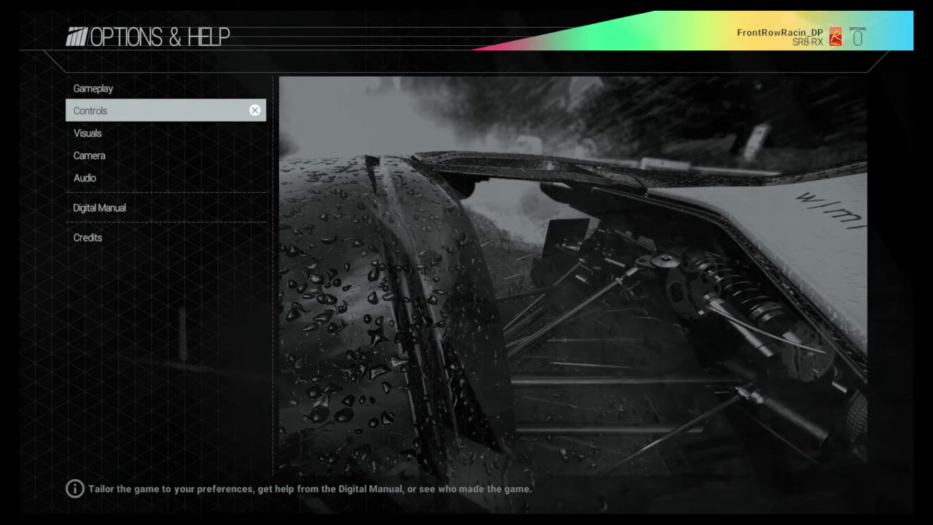
{"action": "key", "text": "Escape"}
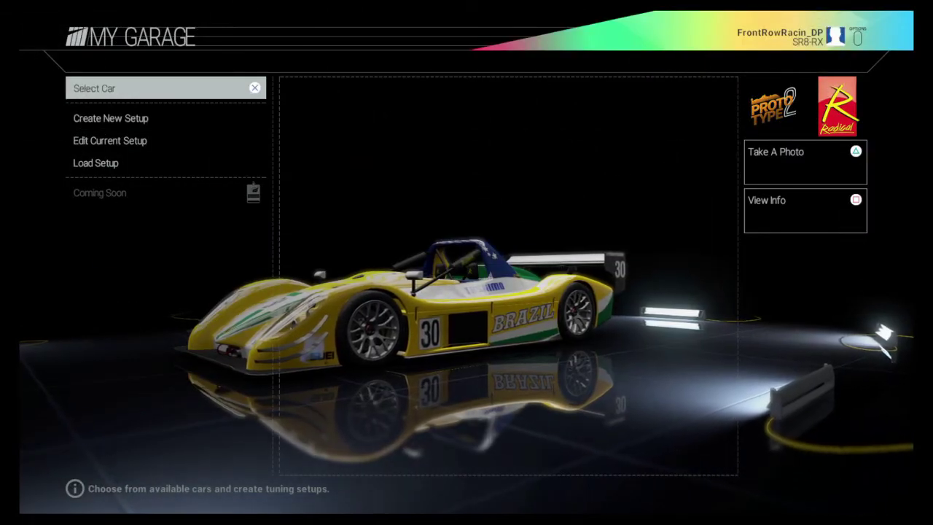
- Select the SMS Formula A from the Open Wheel class as the garage car
{"action": "key", "text": "Return"}
{"action": "key", "text": "Down"}
{"action": "key", "text": "Down"}
{"action": "key", "text": "Right"}
{"action": "key", "text": "Return"}
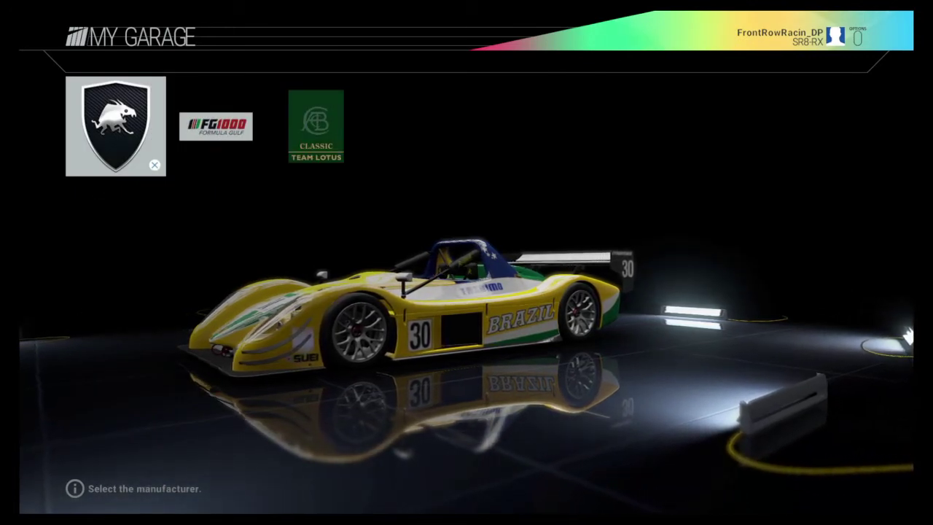
{"action": "key", "text": "Return"}
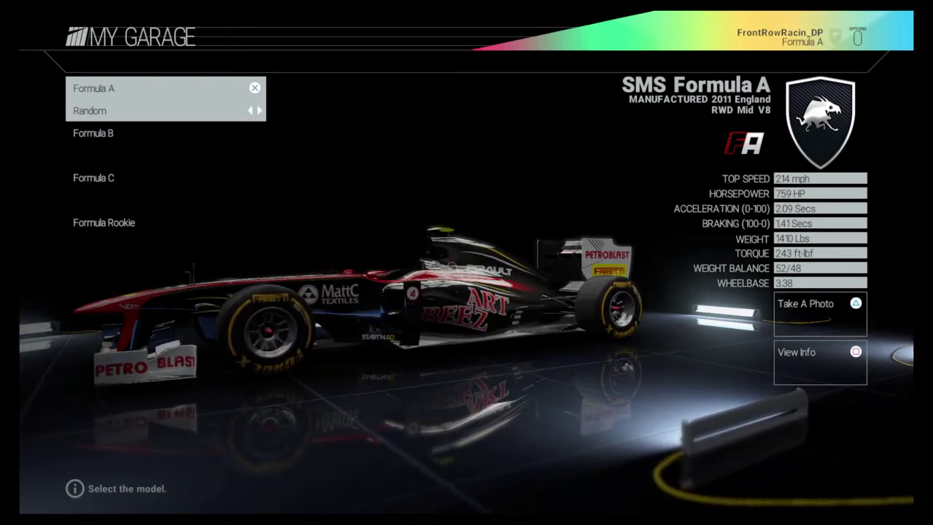
{"action": "key", "text": "Return"}
- Open the Formula A's current tuning setup at its Spindle force feedback settings
{"action": "key", "text": "Down"}
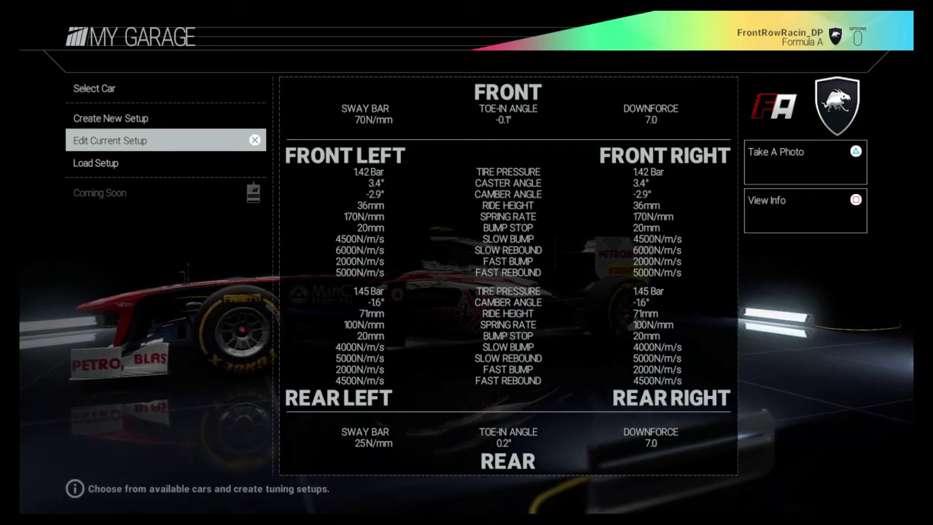
{"action": "key", "text": "Up"}
{"action": "key", "text": "Down"}
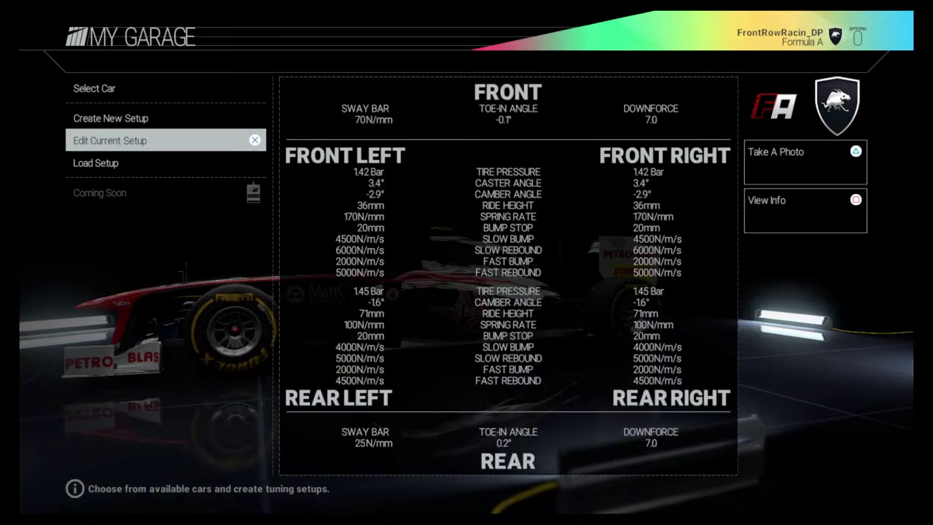
{"action": "key", "text": "Return"}
{"action": "key", "text": "e"}
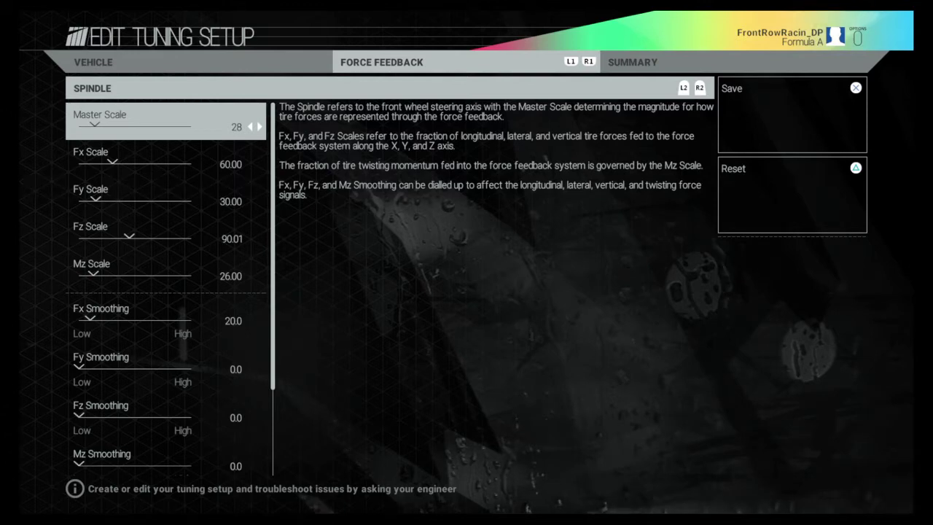
- Examine the Formula A's Spindle values from Master Scale to Arm Angle, and its Body & SoP values
{"action": "left_click", "coordinate": [165, 159]}
{"action": "key", "text": "Down"}
{"action": "key", "text": "Down"}
{"action": "key", "text": "Down"}
{"action": "key", "text": "Down"}
{"action": "key", "text": "Down"}
{"action": "key", "text": "Down"}
{"action": "key", "text": "Down"}
{"action": "key", "text": "Down"}
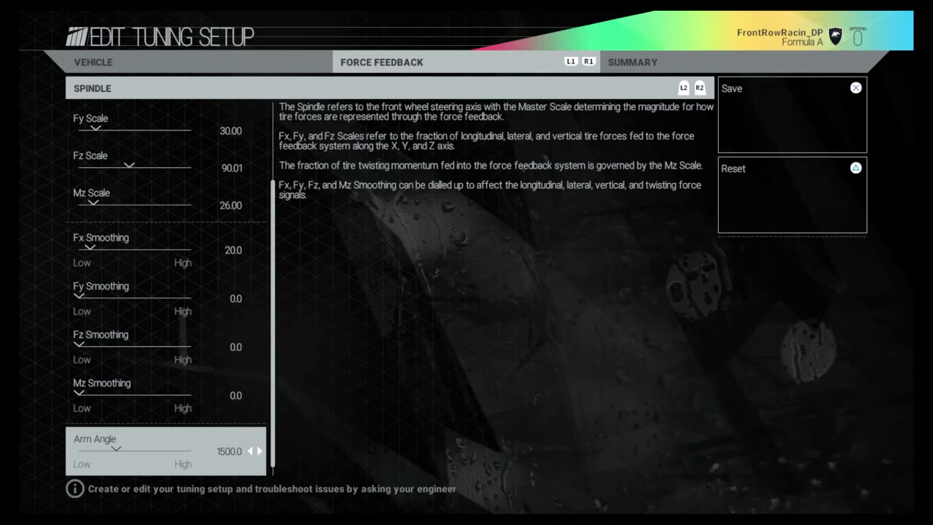
{"action": "key", "text": "Down"}
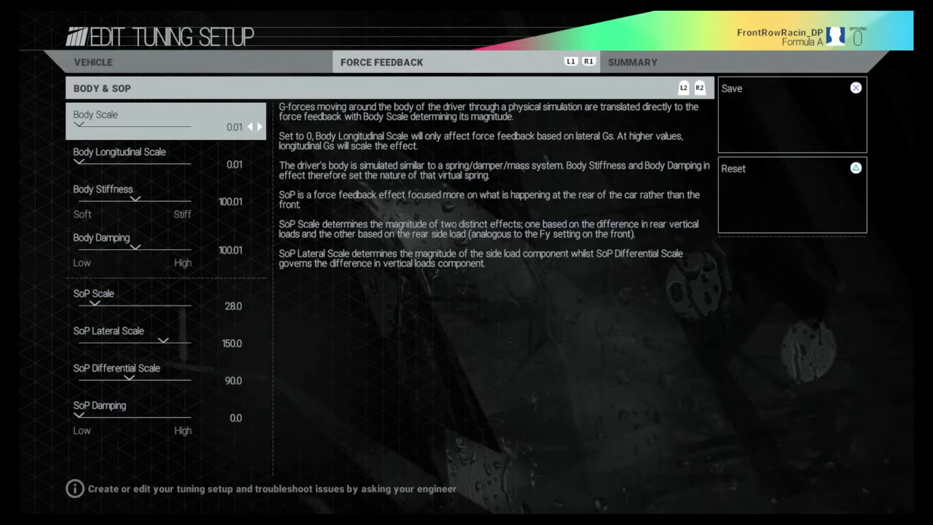
- Bring up the location choices for saving the Formula A tuning setup, and return to the garage
{"action": "key", "text": "Return"}
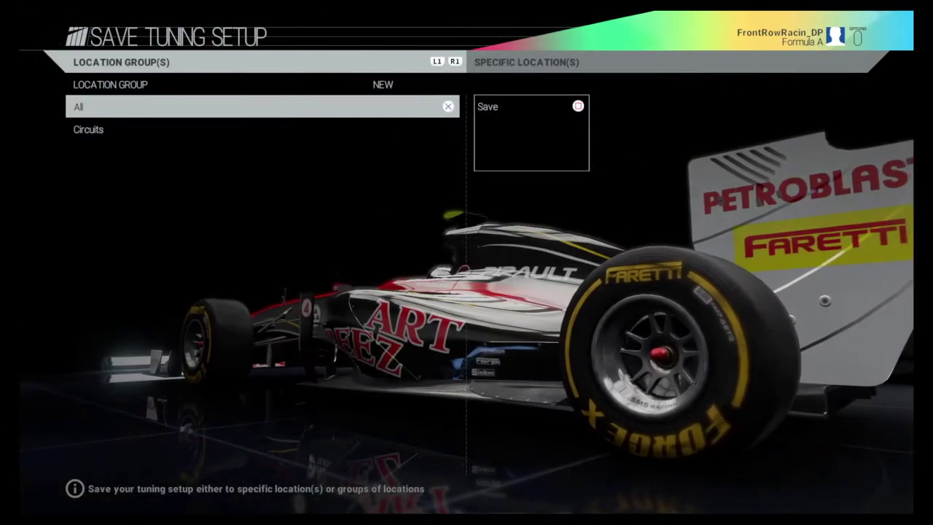
{"action": "key", "text": "Return"}
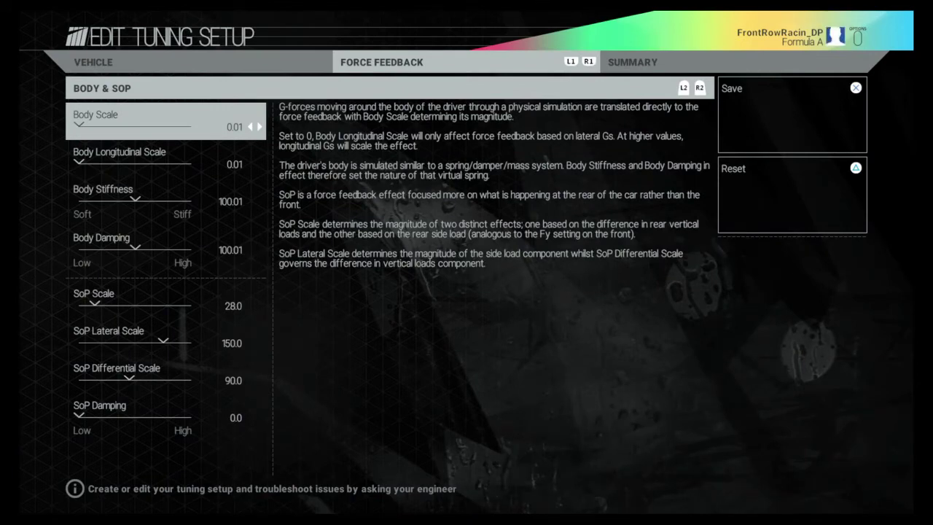
{"action": "key", "text": "Escape"}
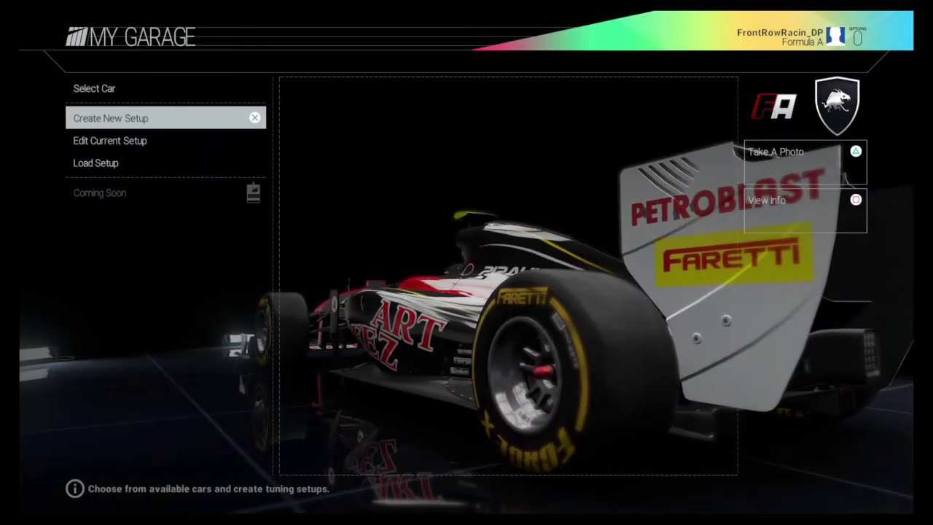
- Select the SMS Formula B from the Open Wheel class as the garage car
{"action": "key", "text": "Up"}
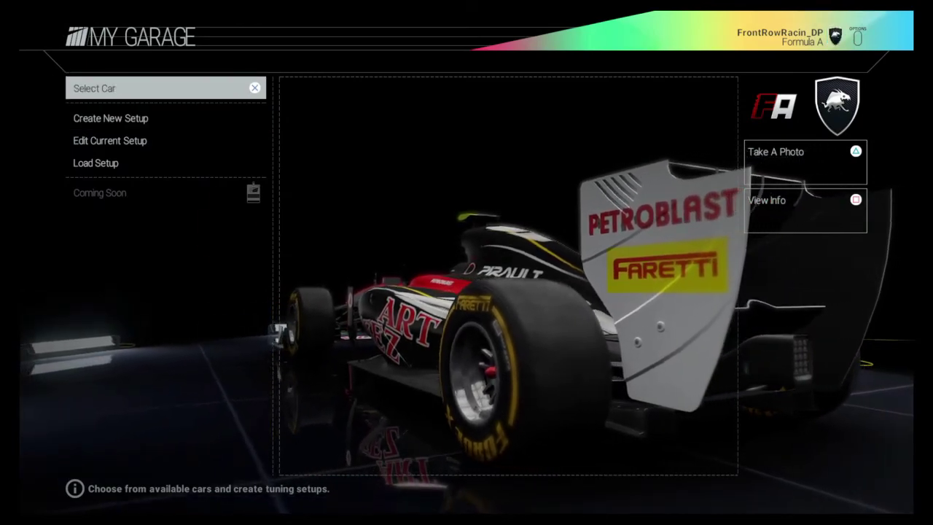
{"action": "key", "text": "Return"}
{"action": "key", "text": "Down"}
{"action": "key", "text": "Down"}
{"action": "key", "text": "Down"}
{"action": "key", "text": "Right"}
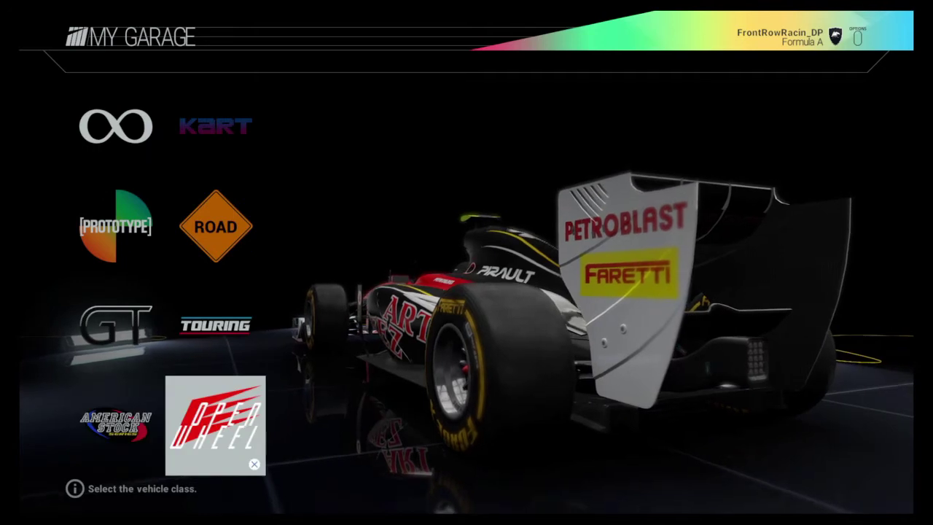
{"action": "key", "text": "Return"}
{"action": "key", "text": "Return"}
{"action": "key", "text": "Down"}
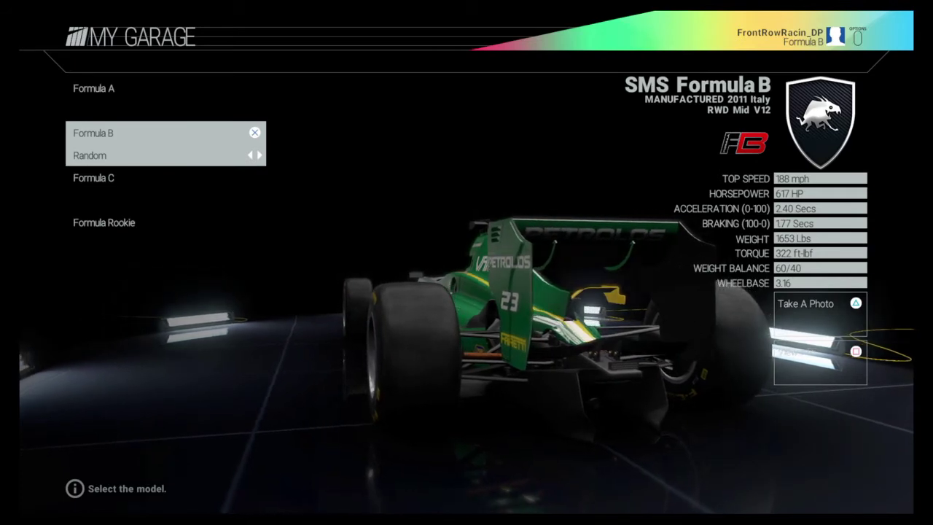
{"action": "key", "text": "Return"}
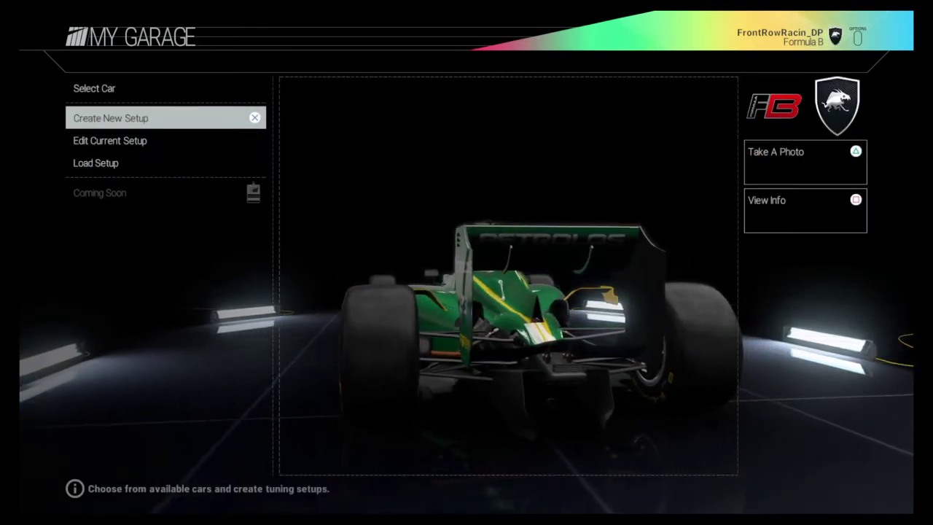
- Open the Formula B's current tuning setup at its Spindle force feedback settings
{"action": "key", "text": "Down"}
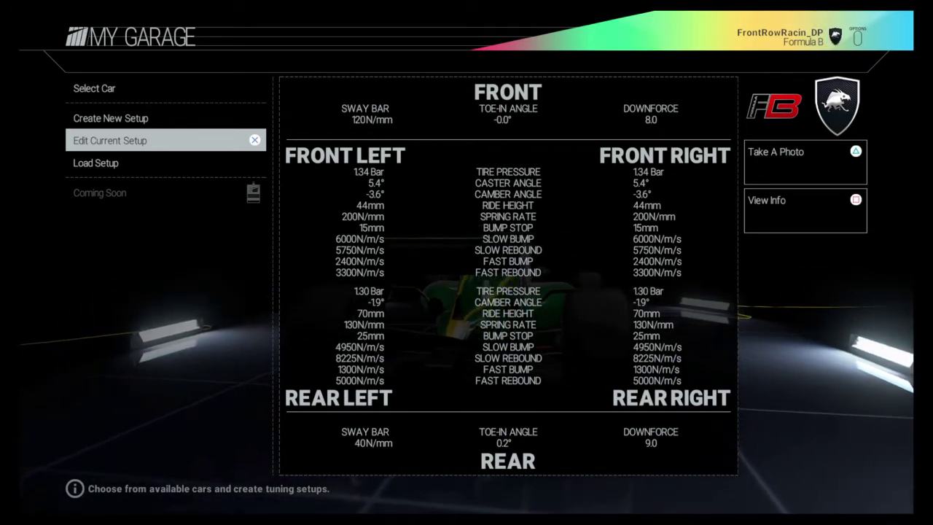
{"action": "key", "text": "Return"}
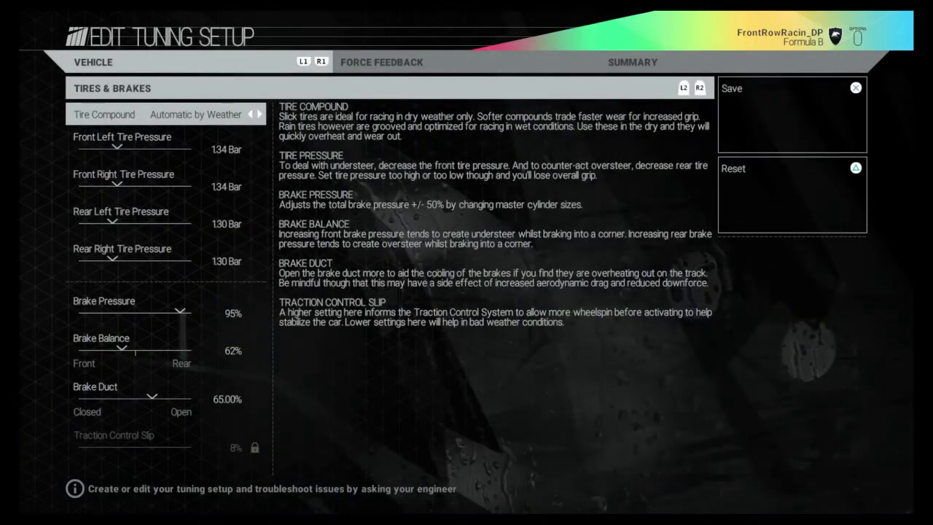
{"action": "key", "text": "Tab"}
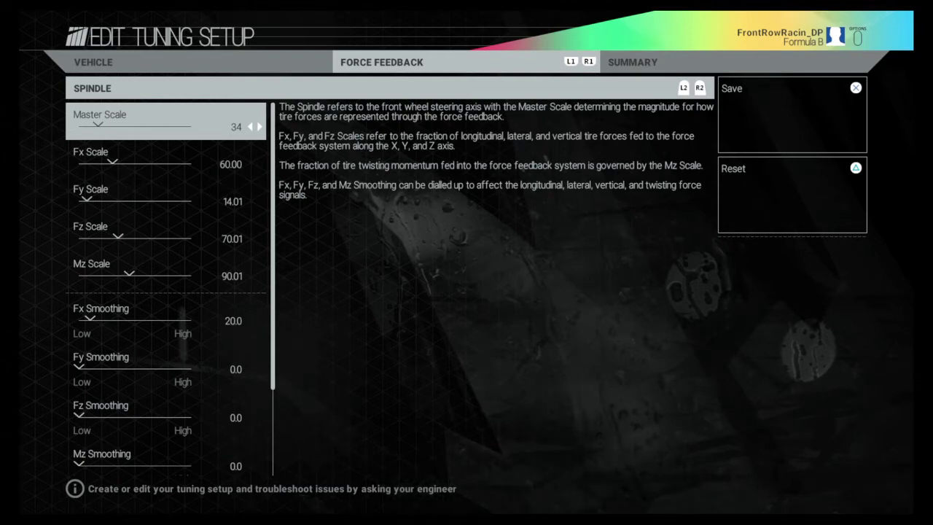
- Examine the Formula B's Spindle values from Master Scale to Arm Angle, and its Body & SoP values
{"action": "key", "text": "Down"}
{"action": "key", "text": "Down"}
{"action": "key", "text": "Down"}
{"action": "key", "text": "Down"}
{"action": "key", "text": "Down"}
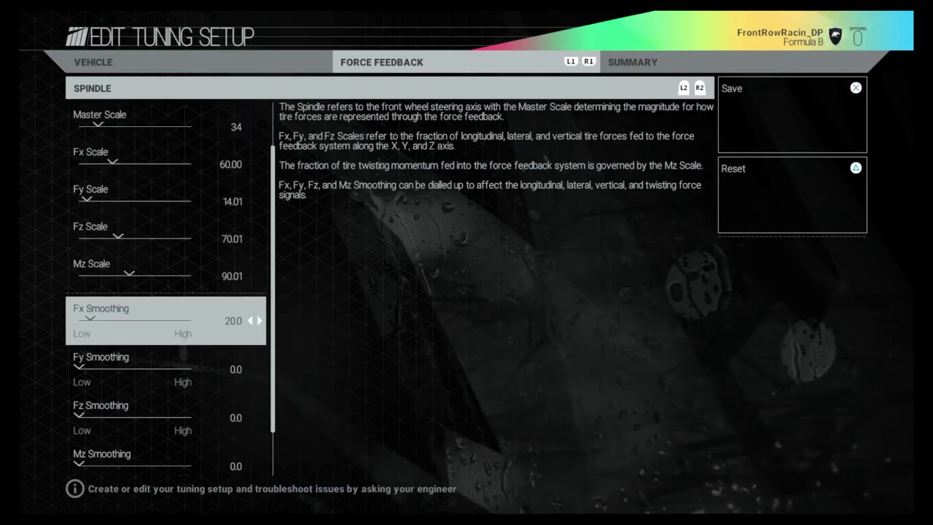
{"action": "key", "text": "Down"}
{"action": "key", "text": "Down"}
{"action": "key", "text": "Down"}
{"action": "key", "text": "Down"}
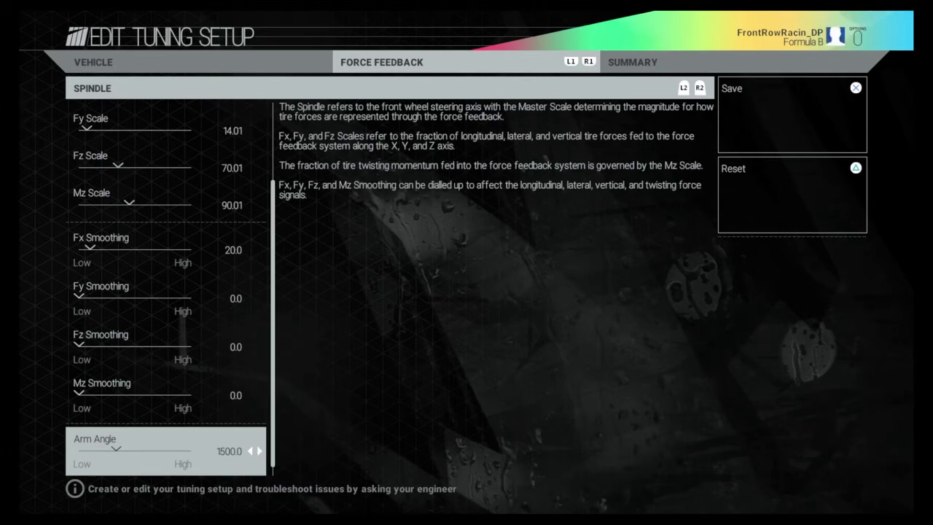
{"action": "key", "text": "Down"}
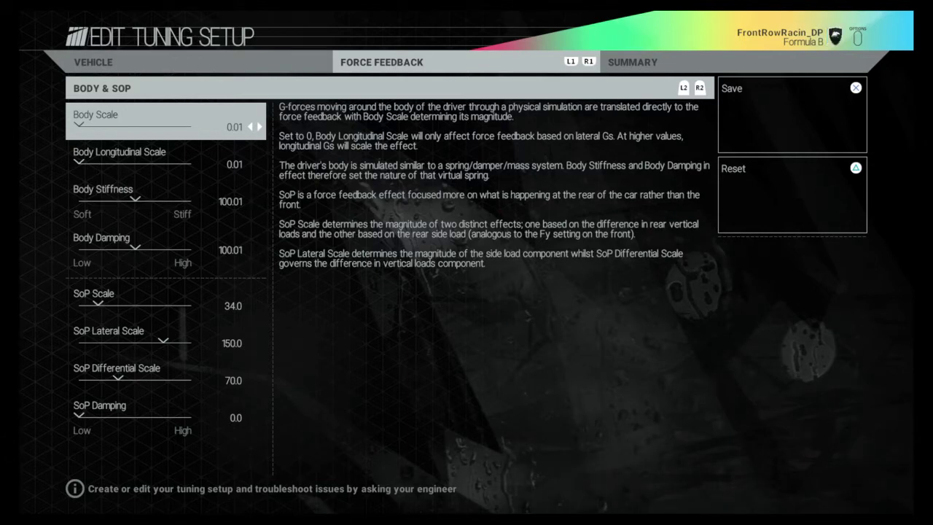
- Leave the Formula B's tuning setup and select the SMS Formula C from the Open Wheel class as the garage car
{"action": "key", "text": "Escape"}
{"action": "key", "text": "Up"}
{"action": "key", "text": "Return"}
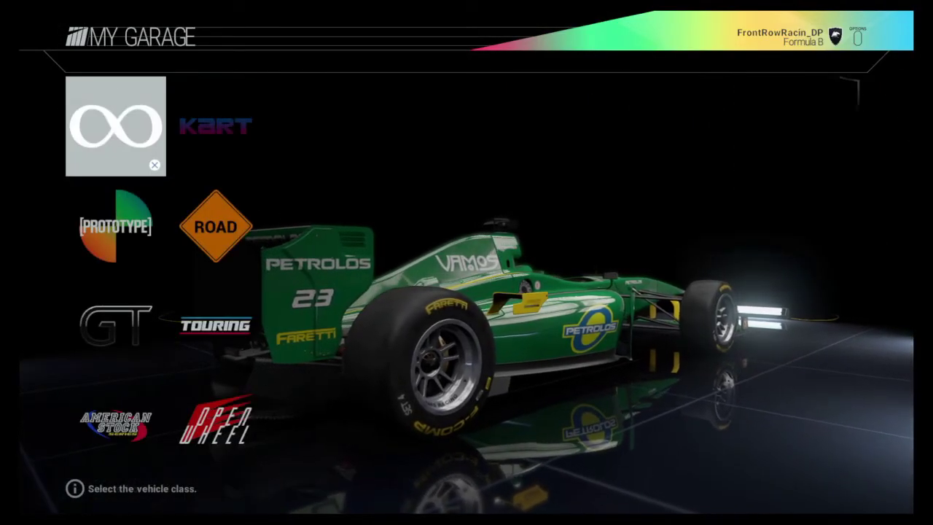
{"action": "key", "text": "Down"}
{"action": "key", "text": "Down"}
{"action": "key", "text": "Down"}
{"action": "key", "text": "Right"}
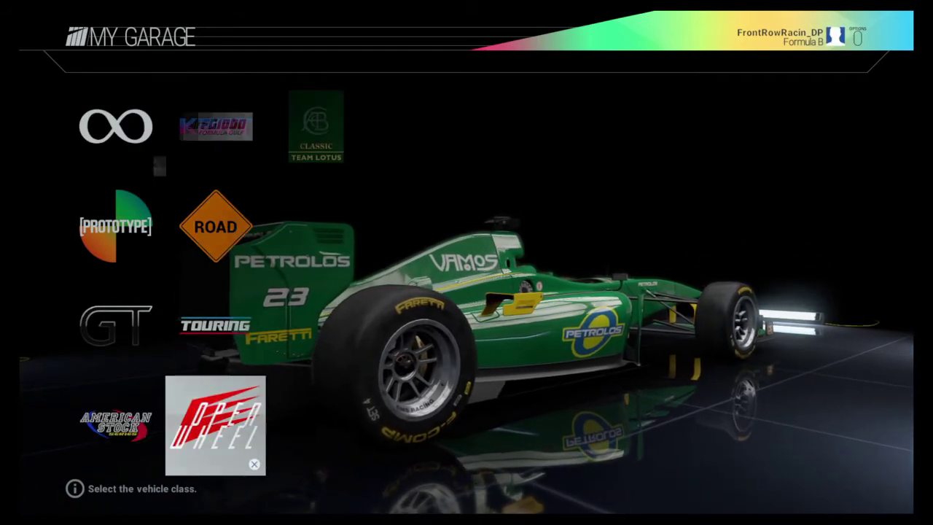
{"action": "key", "text": "Return"}
{"action": "key", "text": "Return"}
{"action": "key", "text": "Down"}
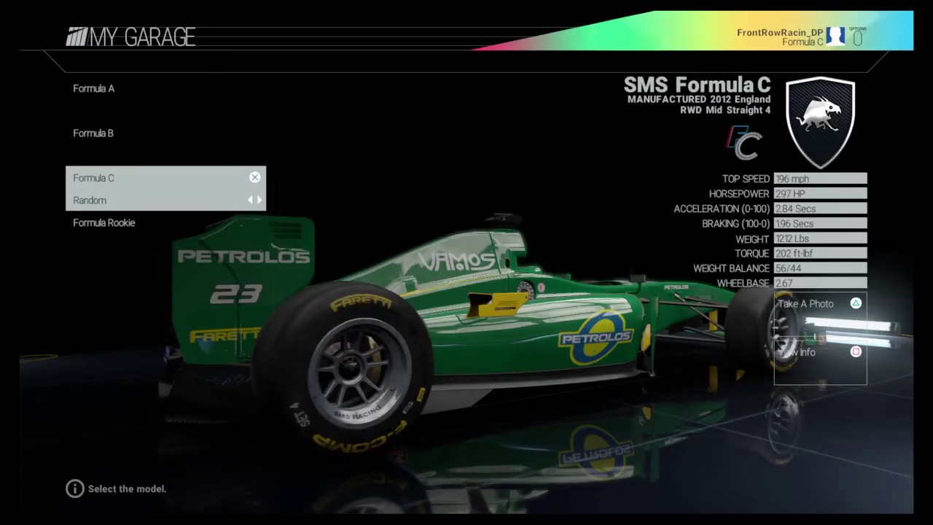
{"action": "key", "text": "Return"}
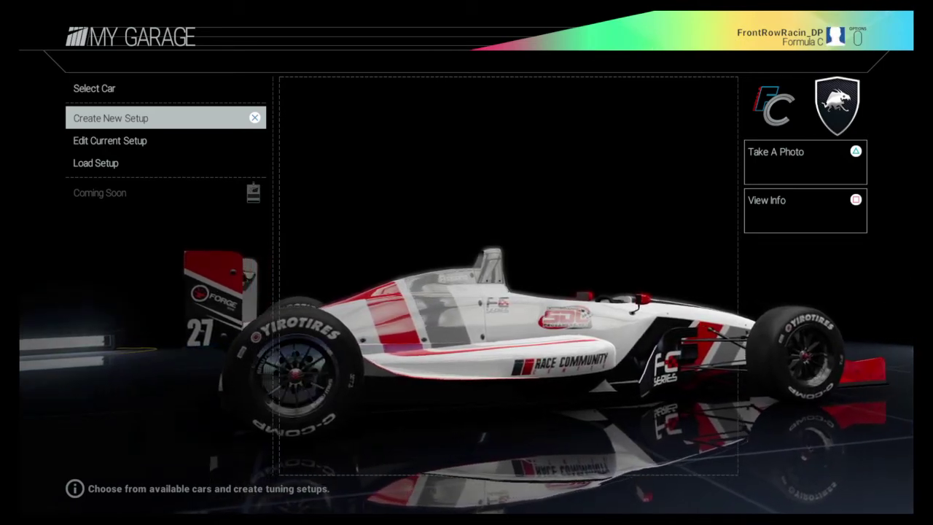
- Open the Formula C's current tuning setup at its Spindle force feedback settings
{"action": "key", "text": "Down"}
{"action": "key", "text": "Return"}
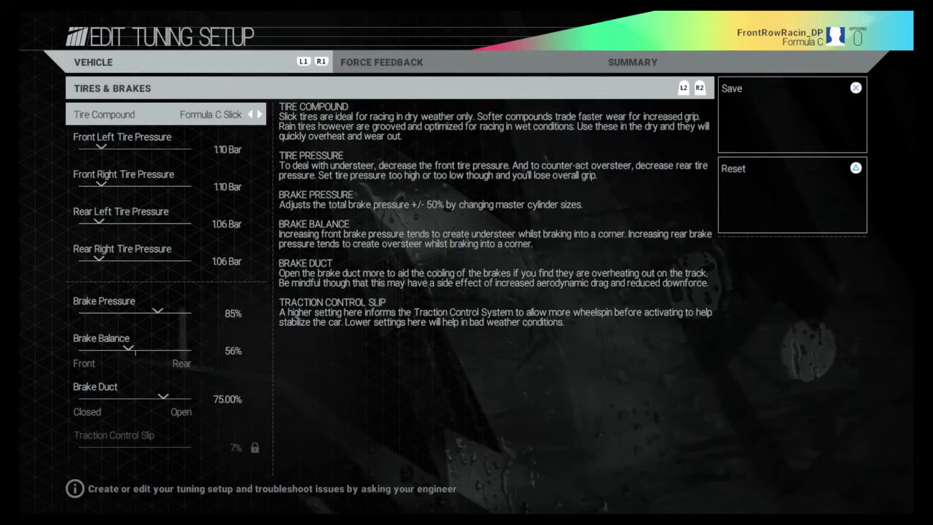
{"action": "key", "text": "e"}
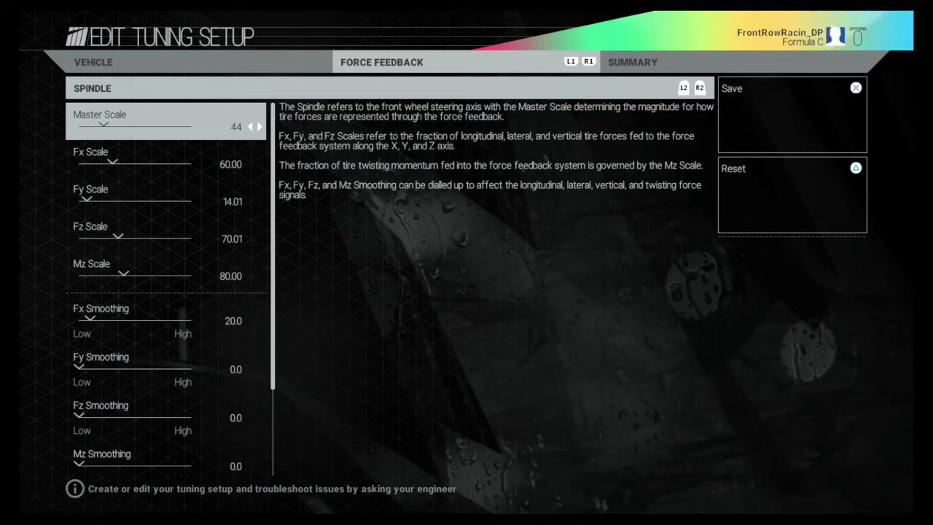
- Examine the Formula C's Spindle values from Master Scale to Arm Angle, and its Body & SoP values
{"action": "key", "text": "Down"}
{"action": "key", "text": "Down"}
{"action": "key", "text": "Down"}
{"action": "key", "text": "Down"}
{"action": "key", "text": "Down"}
{"action": "key", "text": "Down"}
{"action": "key", "text": "Down"}
{"action": "key", "text": "Down"}
{"action": "key", "text": "Down"}
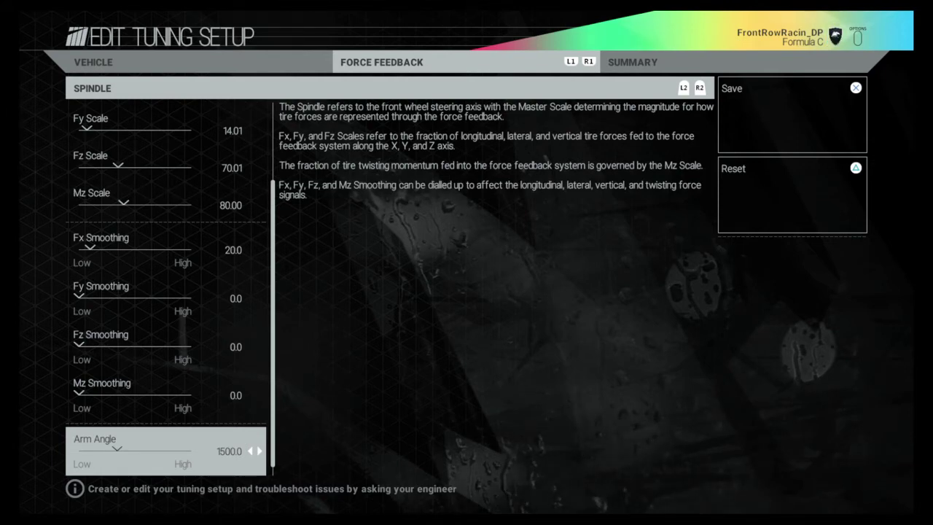
{"action": "key", "text": "Down"}
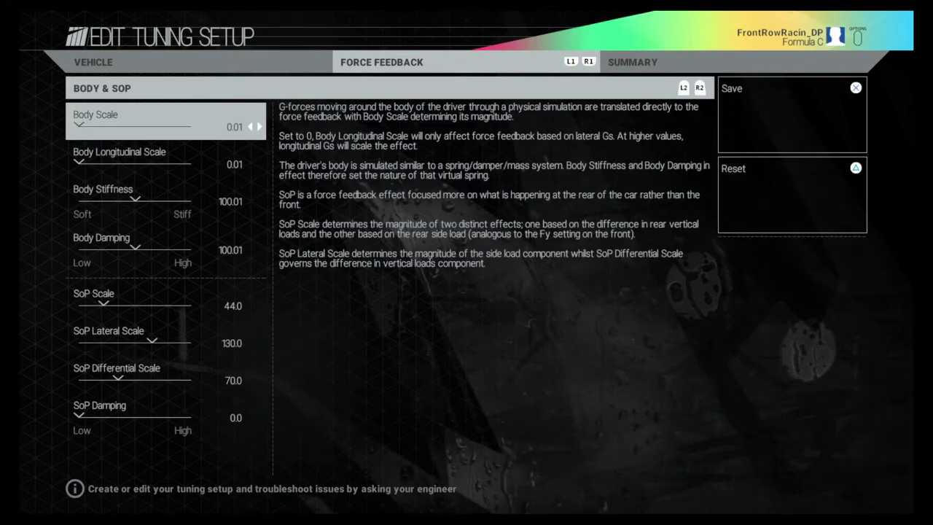
- Return to the garage and select the SMS Formula Rookie from the Open Wheel class with the Race Community Center #27 livery
{"action": "key", "text": "Escape"}
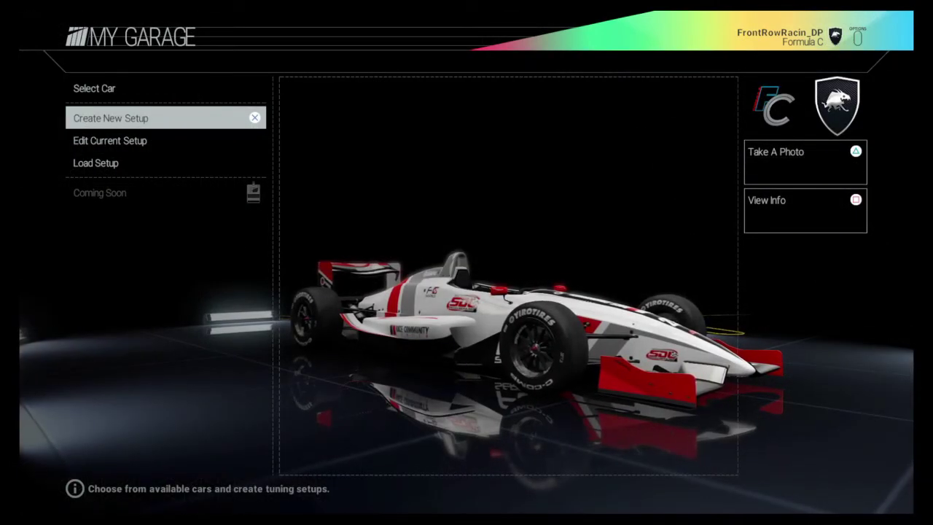
{"action": "key", "text": "Up"}
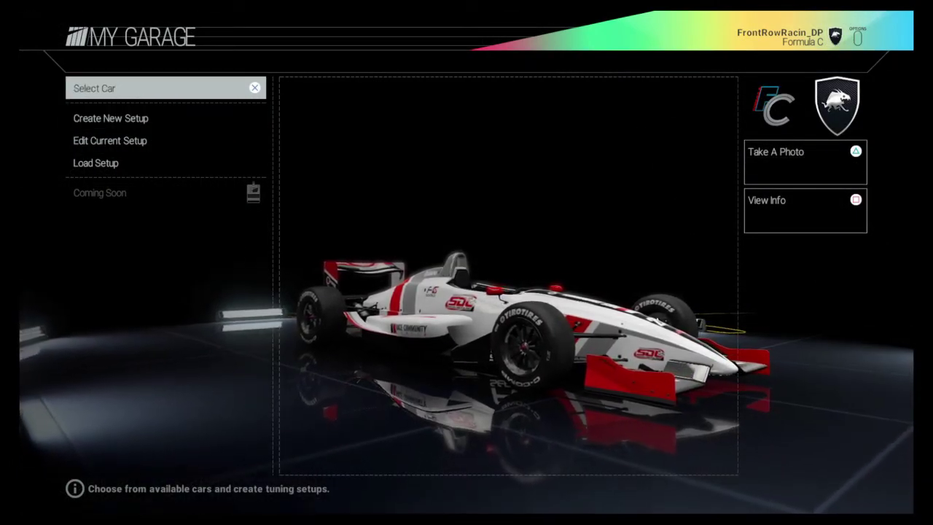
{"action": "key", "text": "Return"}
{"action": "key", "text": "Down"}
{"action": "key", "text": "Down"}
{"action": "key", "text": "Down"}
{"action": "key", "text": "Right"}
{"action": "key", "text": "Return"}
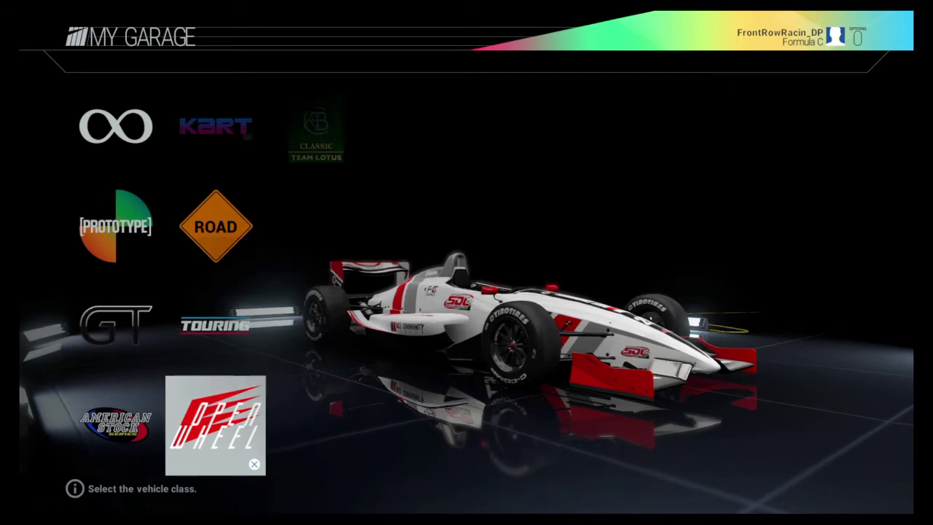
{"action": "key", "text": "Return"}
{"action": "key", "text": "Down"}
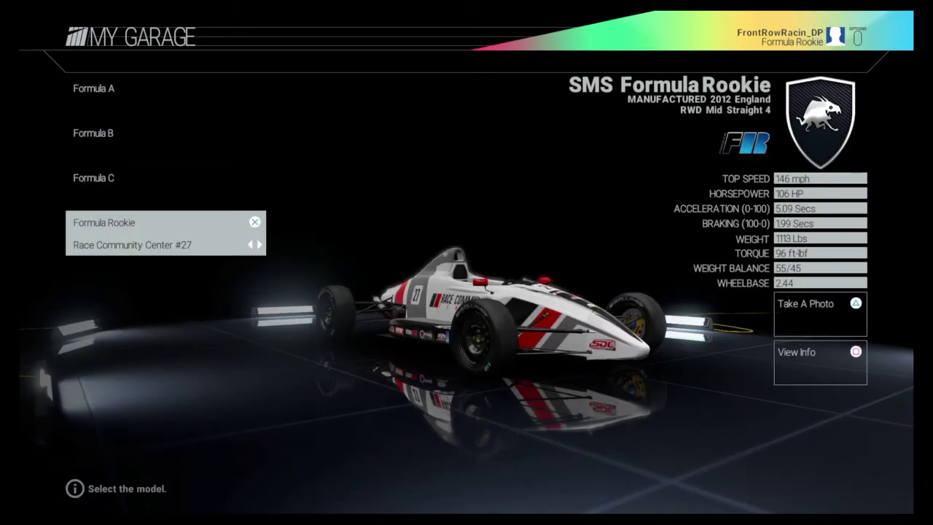
{"action": "key", "text": "Return"}
- Open the Formula Rookie's current tuning setup at its Spindle force feedback settings
{"action": "key", "text": "Down"}
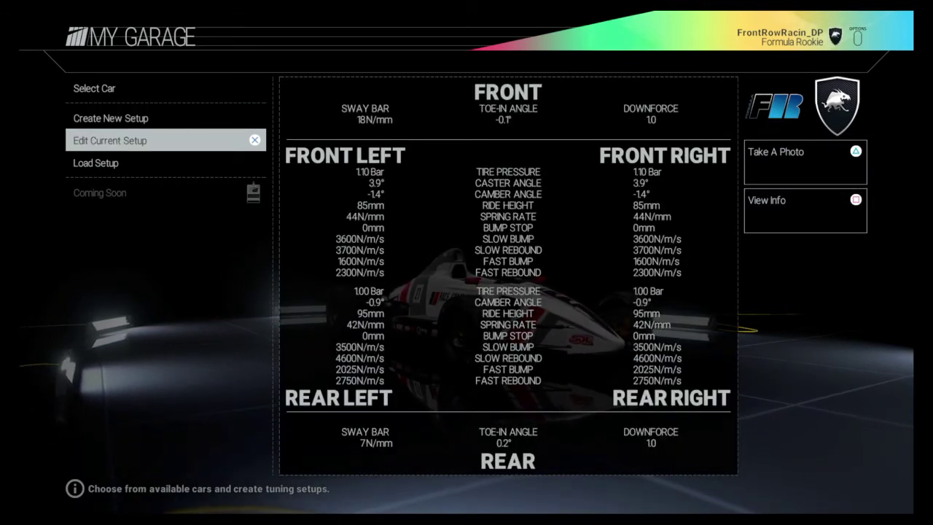
{"action": "key", "text": "Return"}
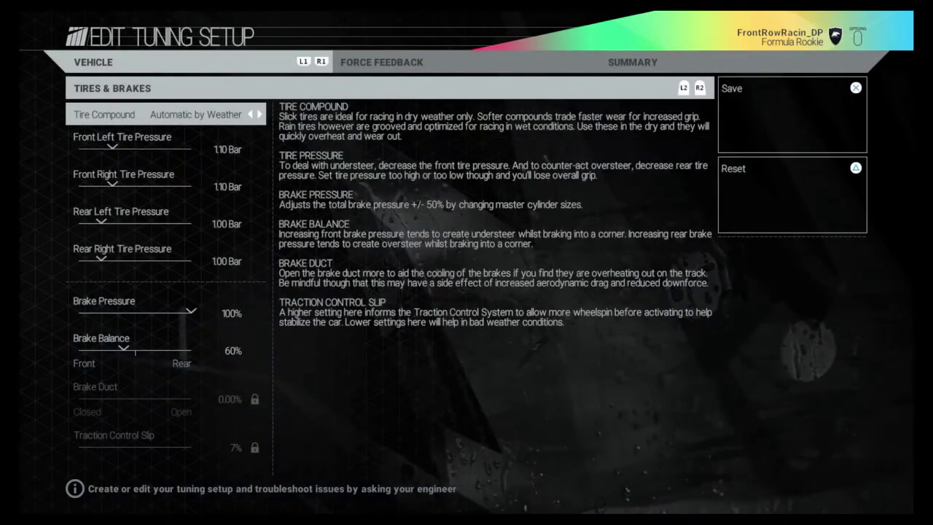
{"action": "key", "text": "Page_Down"}
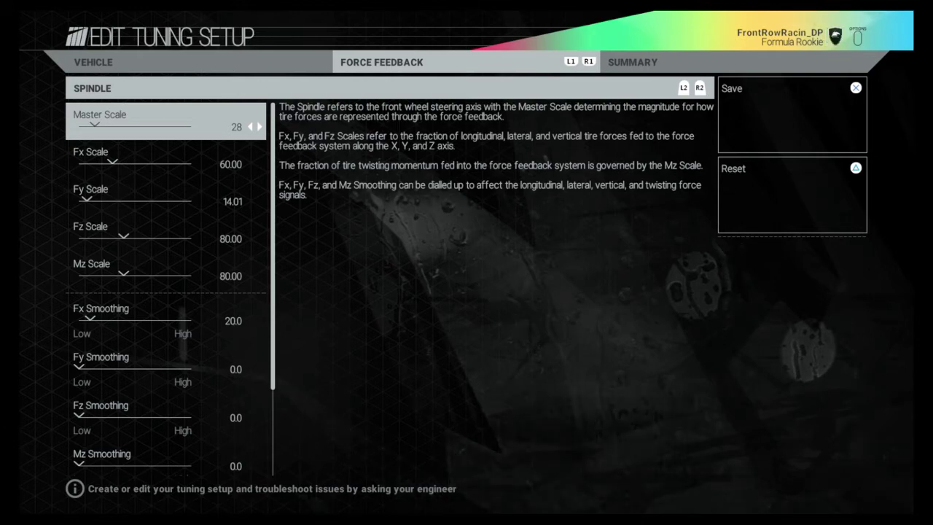
- Examine the Formula Rookie's Spindle values from Master Scale to Arm Angle, and its Body & SoP values
{"action": "key", "text": "Down"}
{"action": "key", "text": "Down"}
{"action": "key", "text": "Down"}
{"action": "key", "text": "Down"}
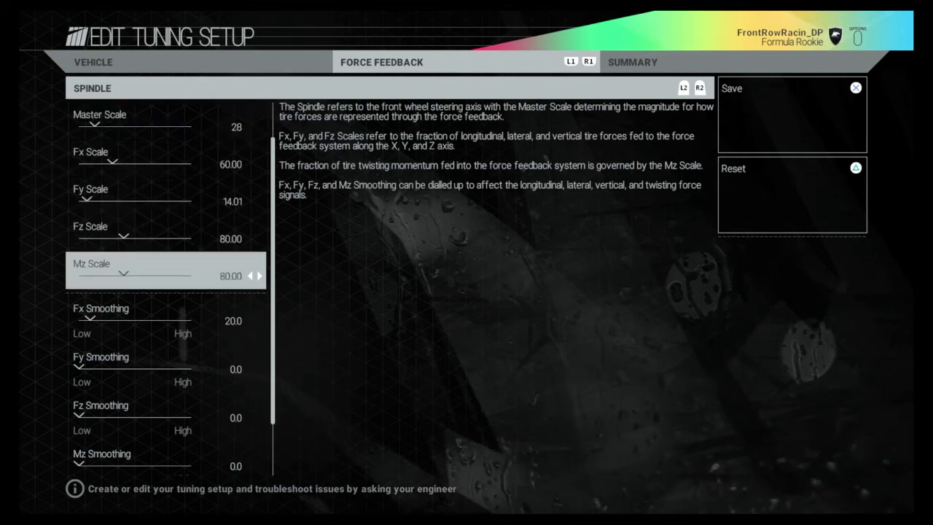
{"action": "key", "text": "Down"}
{"action": "key", "text": "Down"}
{"action": "key", "text": "Down"}
{"action": "key", "text": "Down"}
{"action": "key", "text": "Down"}
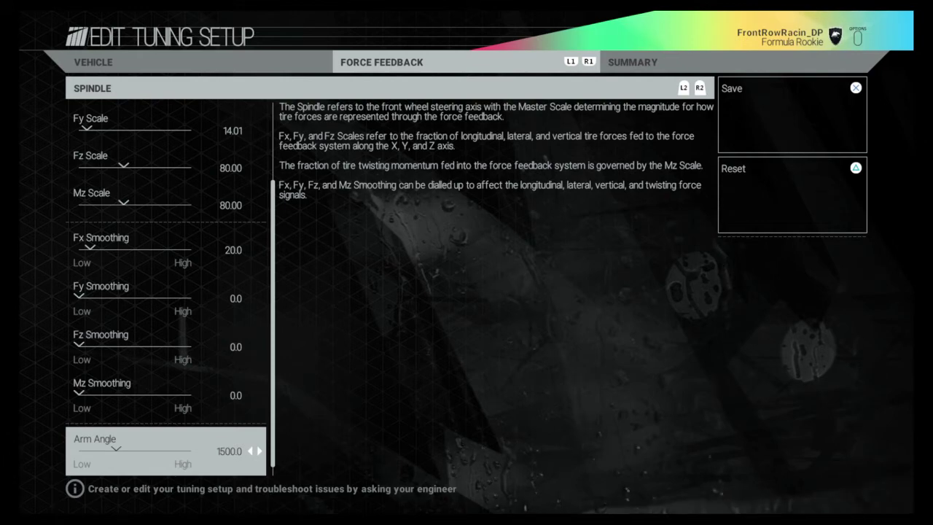
{"action": "key", "text": "Down"}
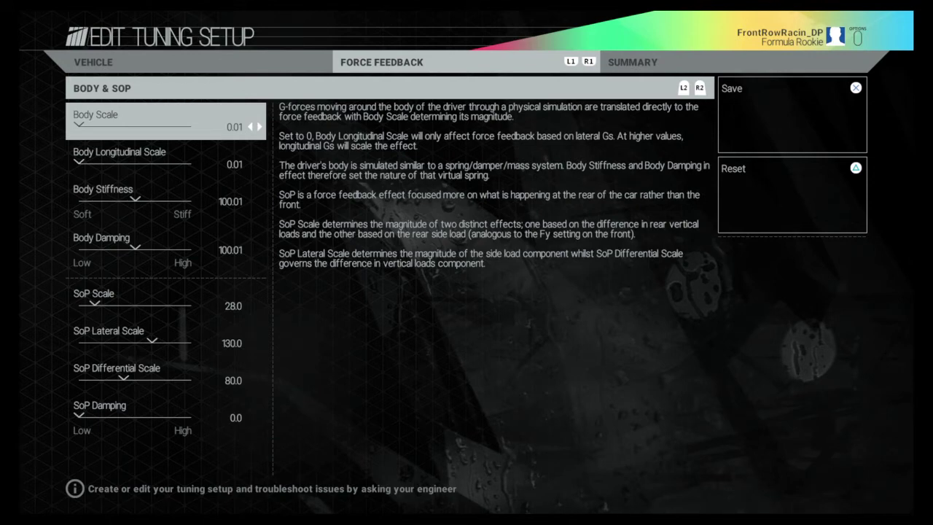
- Leave the Formula Rookie's tuning setup and bring up the vehicle class choices for selecting another garage car
{"action": "key", "text": "Escape"}
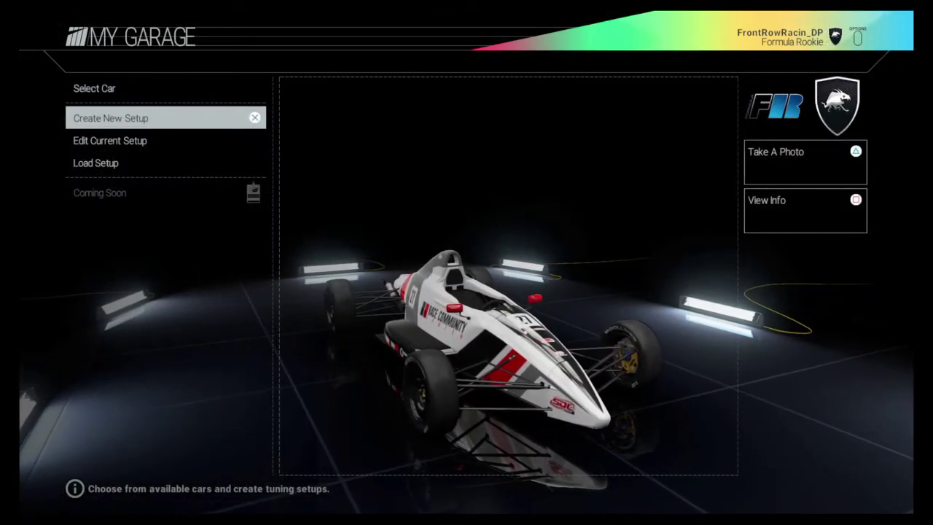
{"action": "left_click", "coordinate": [109, 141]}
{"action": "left_click", "coordinate": [110, 118]}
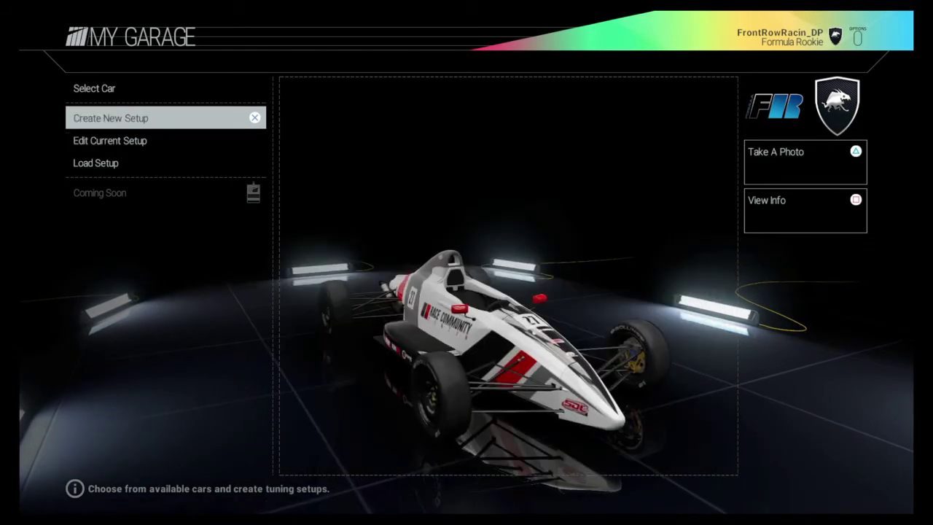
{"action": "left_click", "coordinate": [94, 88]}
{"action": "key", "text": "Return"}
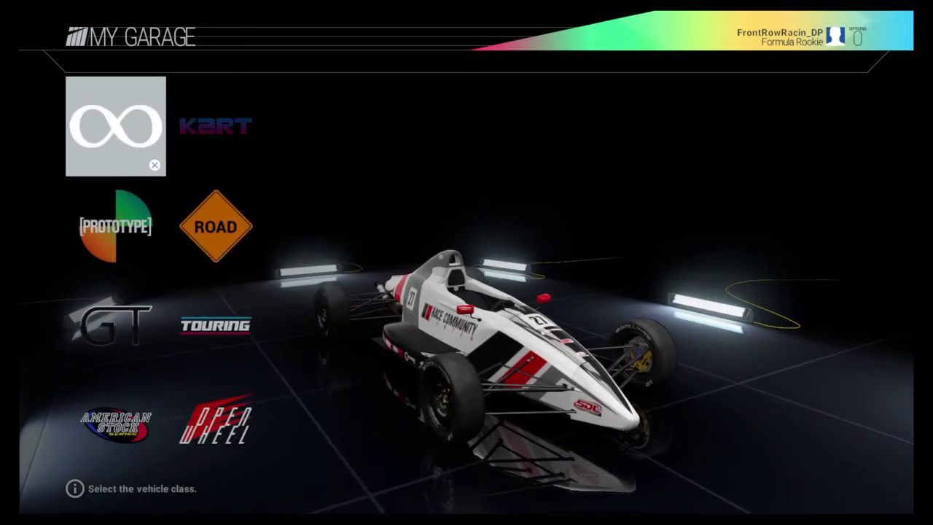
- Select the Formula Gulf FG1000 from the Open Wheel class as the garage car, with the Random livery
{"action": "key", "text": "Down"}
{"action": "key", "text": "Down"}
{"action": "key", "text": "Down"}
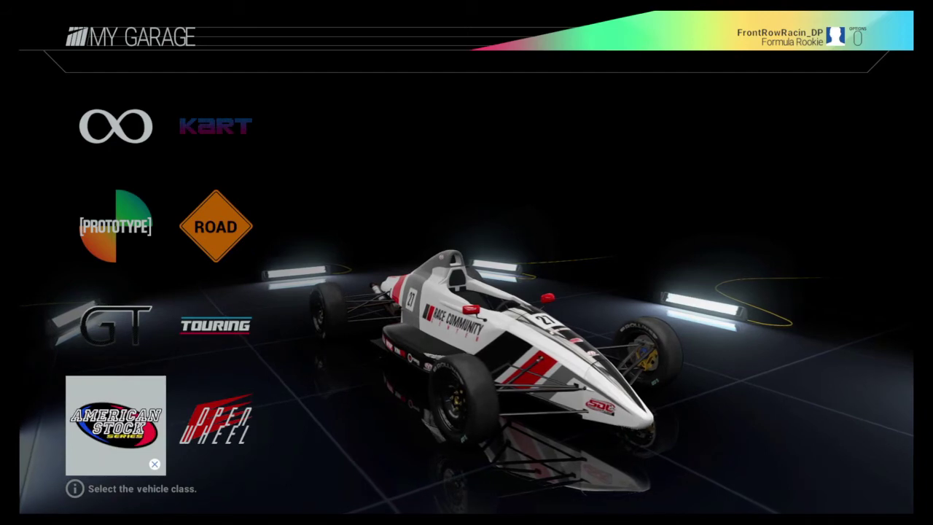
{"action": "key", "text": "Right"}
{"action": "key", "text": "Return"}
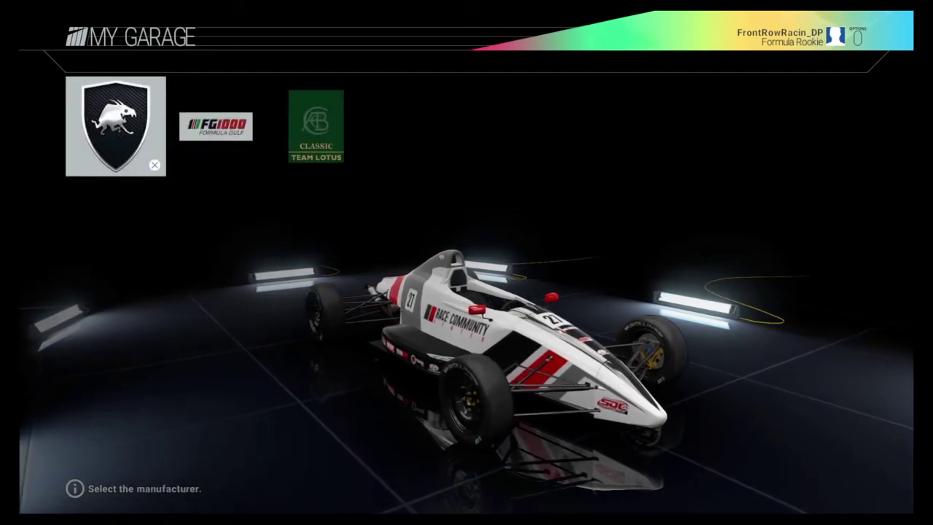
{"action": "key", "text": "Right"}
{"action": "key", "text": "Left"}
{"action": "key", "text": "Right"}
{"action": "key", "text": "Return"}
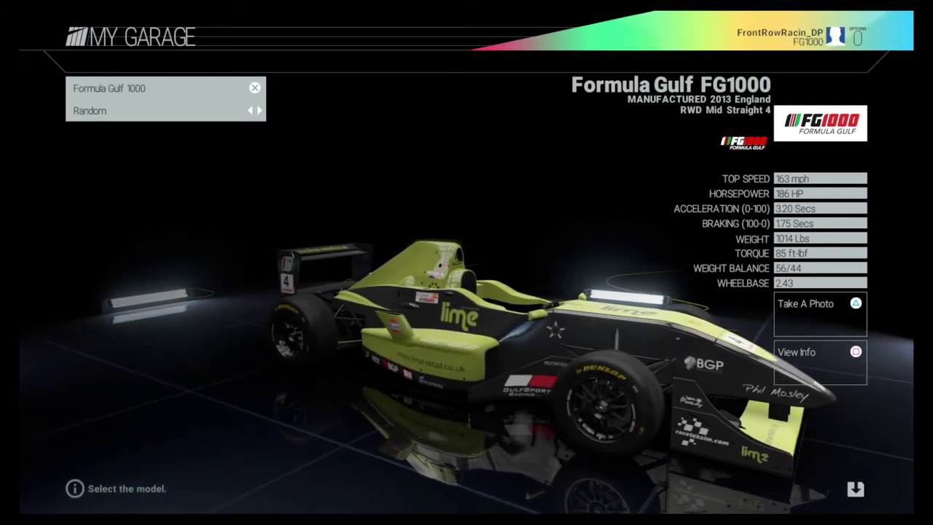
{"action": "key", "text": "Return"}
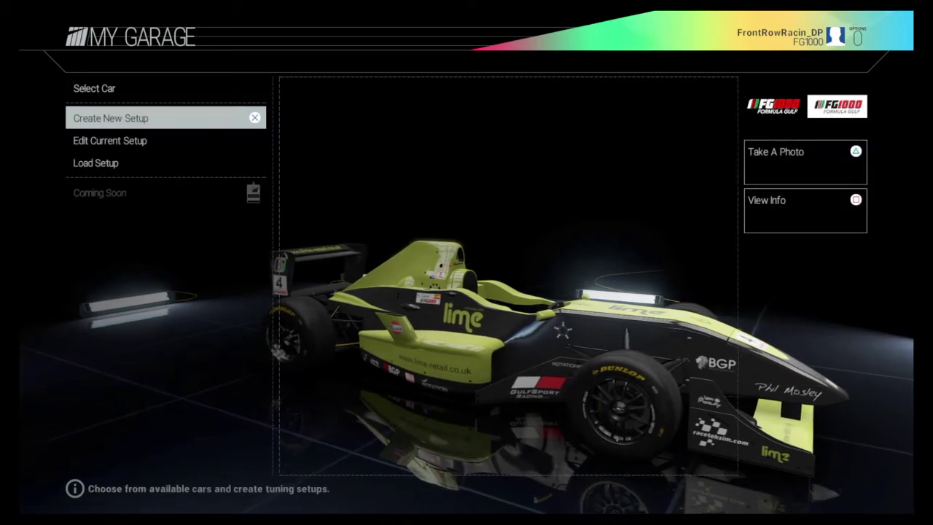
- Open the FG1000's current tuning setup at its Spindle force feedback settings
{"action": "key", "text": "Down"}
{"action": "key", "text": "Return"}
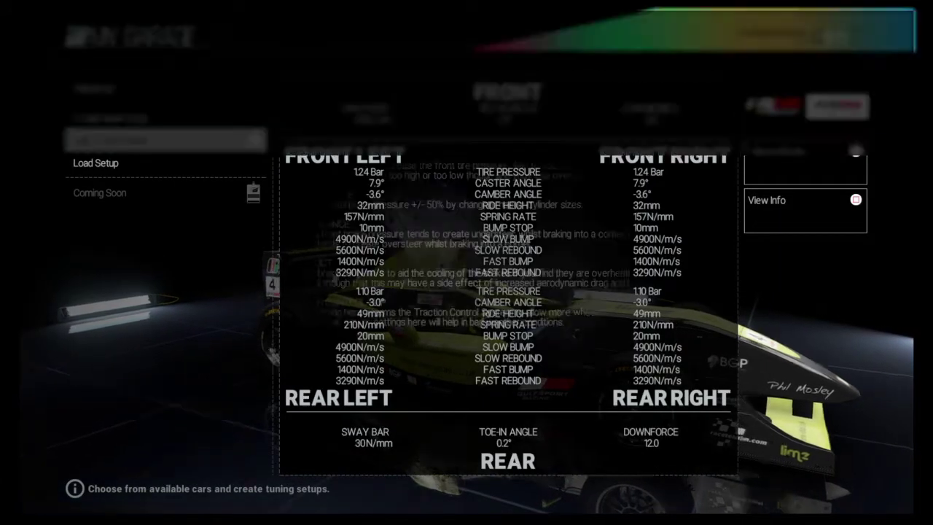
{"action": "key", "text": "e"}
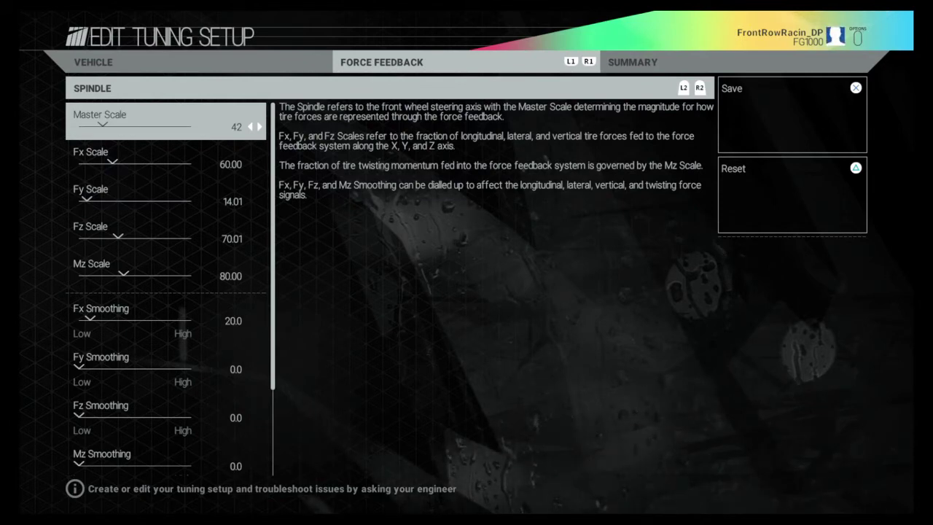
- Examine the FG1000's Spindle values from Master Scale to Arm Angle, and its Body & SoP values
{"action": "key", "text": "Down"}
{"action": "key", "text": "Down"}
{"action": "key", "text": "Down"}
{"action": "key", "text": "Down"}
{"action": "key", "text": "Down"}
{"action": "key", "text": "Down"}
{"action": "key", "text": "Down"}
{"action": "key", "text": "Down"}
{"action": "key", "text": "Down"}
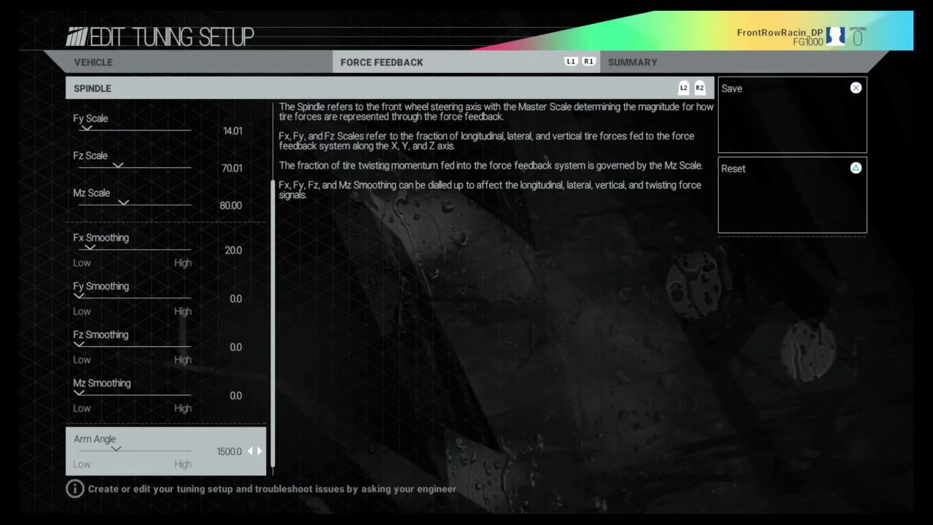
{"action": "key", "text": "Down"}
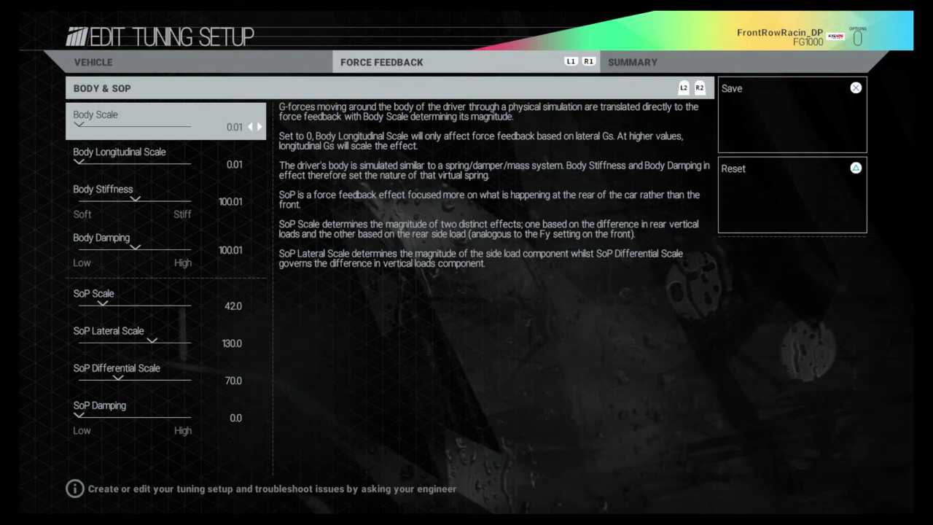
- Return to the garage and select Classic Team Lotus's Lotus 49 Cosworth from the Open Wheel class, with the Random livery
{"action": "key", "text": "Escape"}
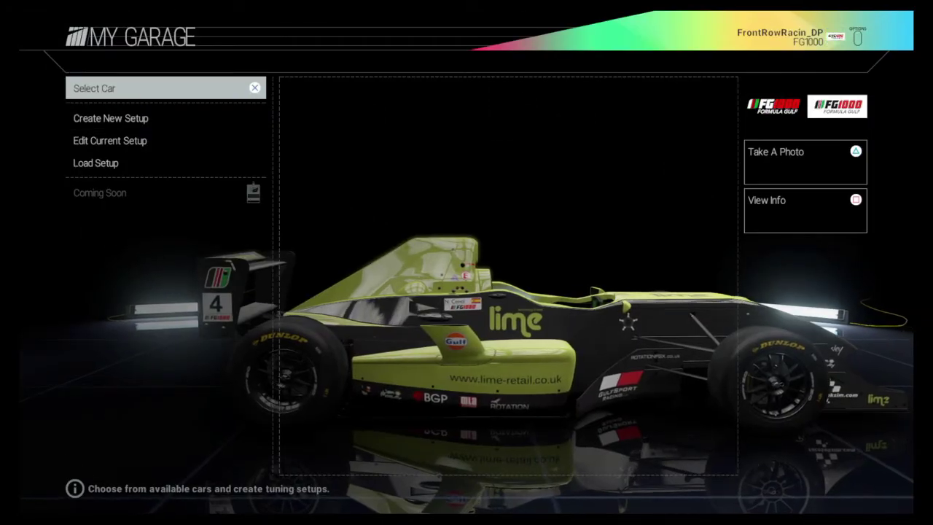
{"action": "key", "text": "Return"}
{"action": "key", "text": "Right"}
{"action": "key", "text": "Down"}
{"action": "key", "text": "Down"}
{"action": "key", "text": "Down"}
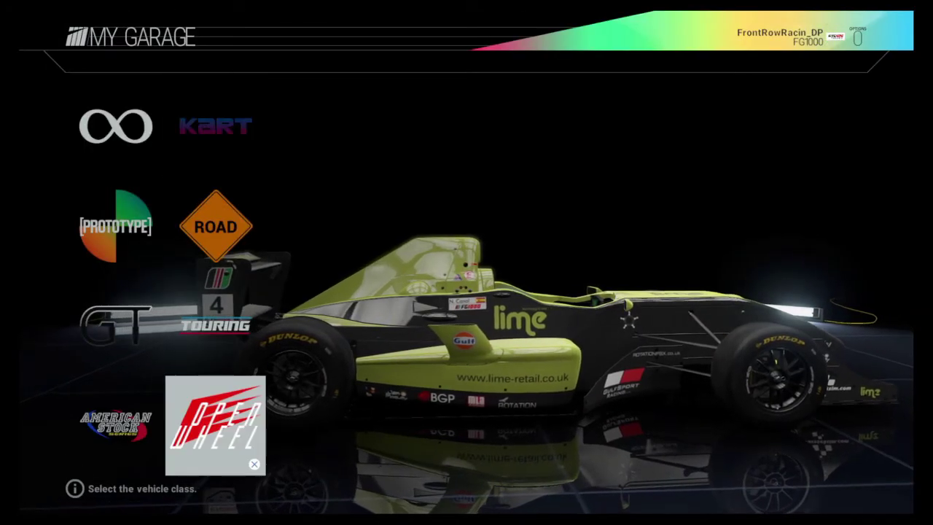
{"action": "key", "text": "Return"}
{"action": "key", "text": "Right"}
{"action": "key", "text": "Right"}
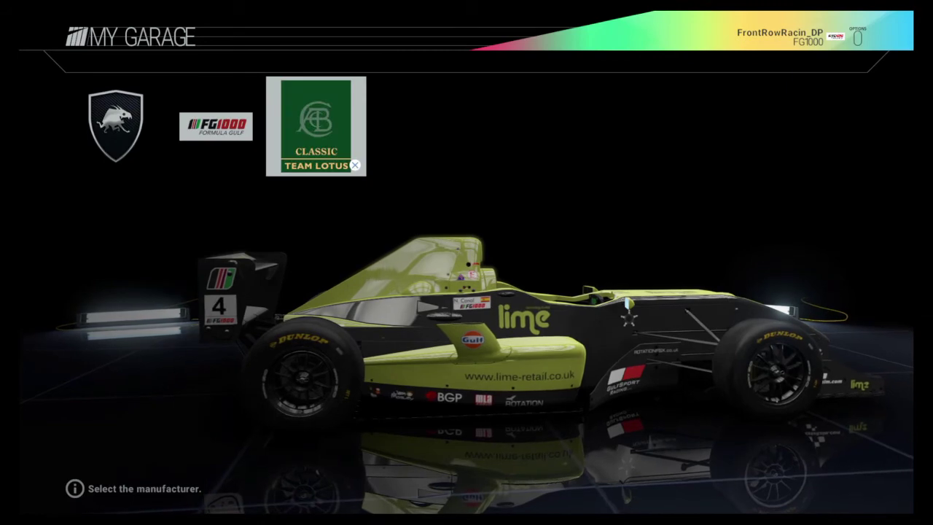
{"action": "key", "text": "Return"}
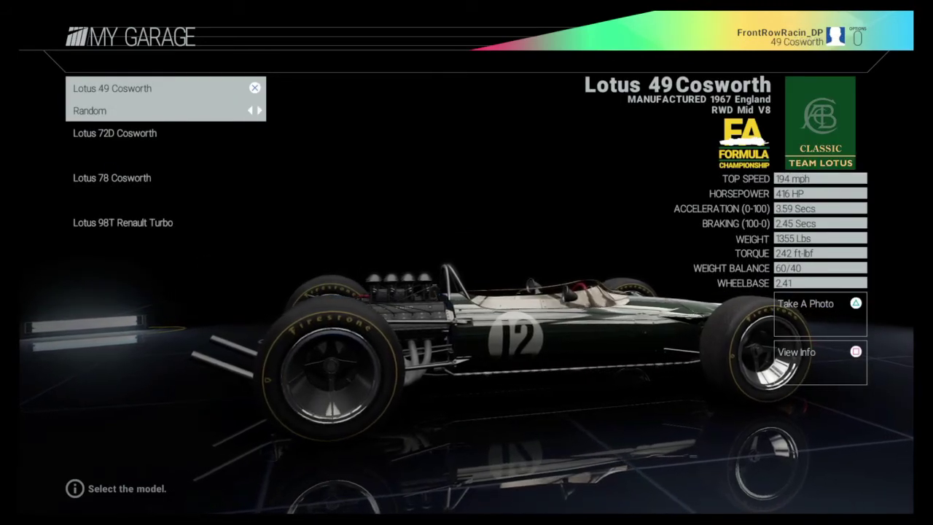
{"action": "key", "text": "Return"}
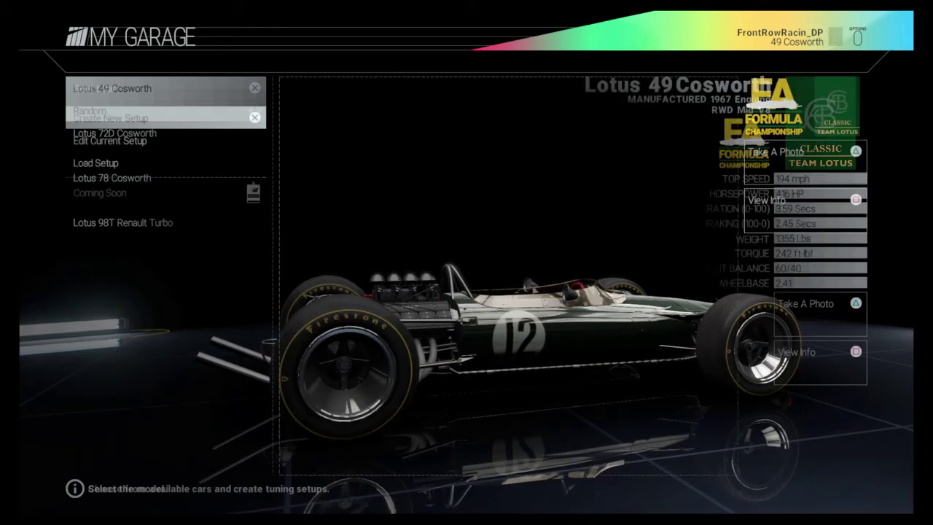
- Open the Lotus 49 Cosworth's current tuning setup at its Spindle force feedback settings
{"action": "key", "text": "Down"}
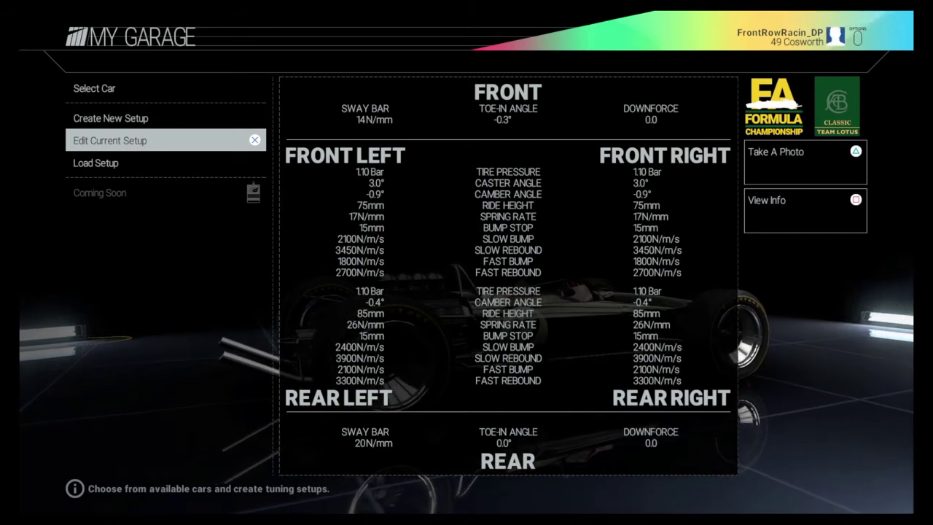
{"action": "key", "text": "Return"}
{"action": "key", "text": "Page_Down"}
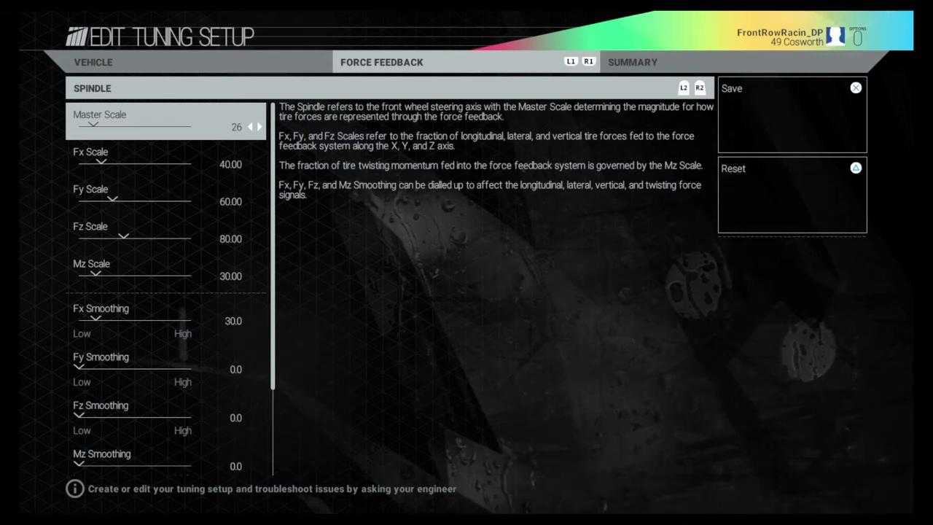
- Examine the Lotus 49's Spindle force feedback values from Master Scale to Arm Angle
{"action": "key", "text": "Down"}
{"action": "key", "text": "Down"}
{"action": "key", "text": "Down"}
{"action": "key", "text": "Down"}
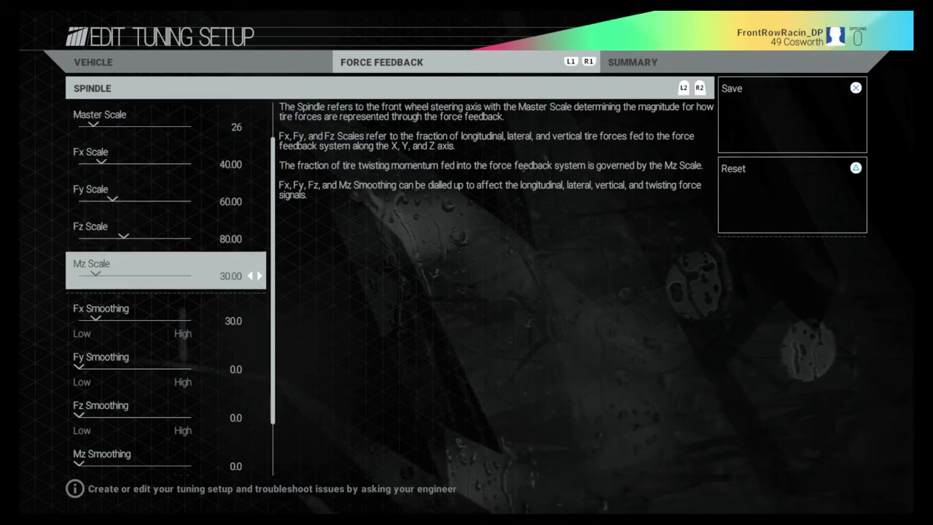
{"action": "key", "text": "Down"}
{"action": "key", "text": "Down"}
{"action": "key", "text": "Down"}
{"action": "key", "text": "Down"}
{"action": "key", "text": "Down"}
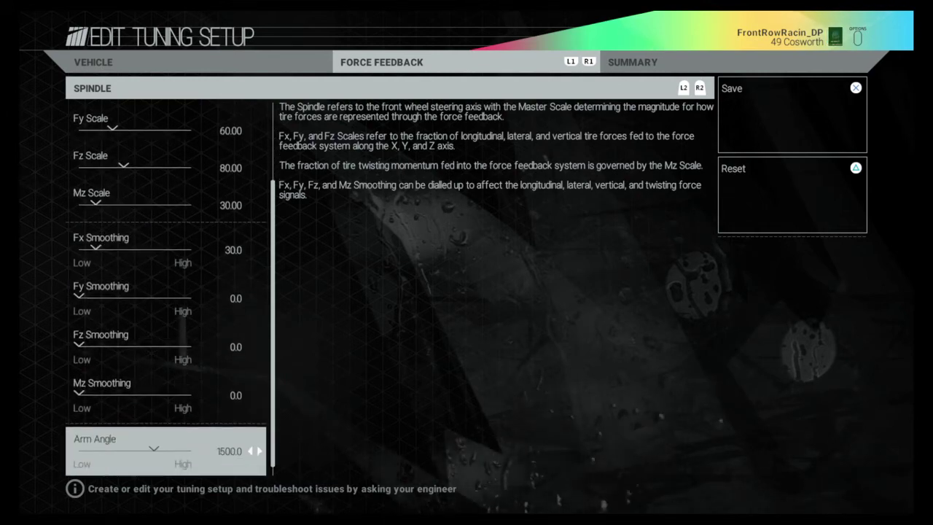
- Recheck the Lotus 49's values from Fx Smoothing to Arm Angle, and view its Body & SoP values
{"action": "key", "text": "Up"}
{"action": "key", "text": "Up"}
{"action": "key", "text": "Up"}
{"action": "key", "text": "Up"}
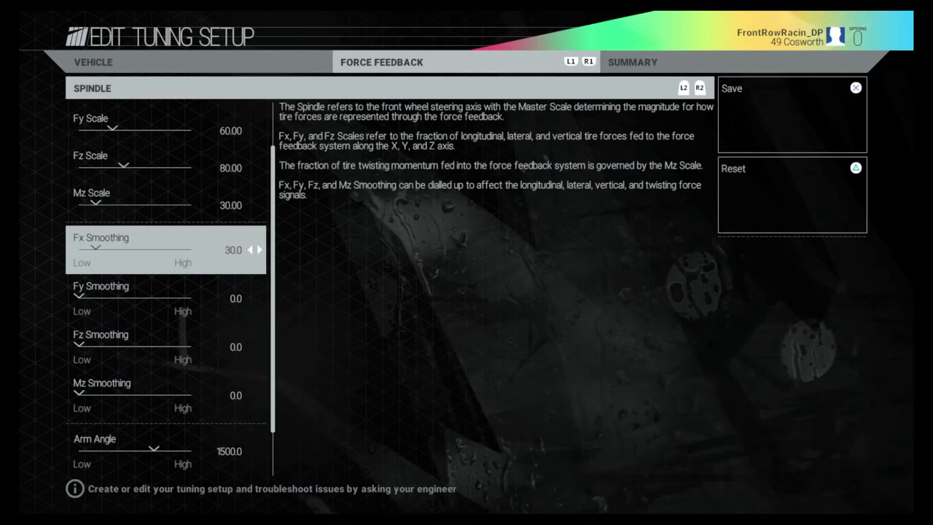
{"action": "key", "text": "Down"}
{"action": "key", "text": "Down"}
{"action": "key", "text": "Down"}
{"action": "key", "text": "Down"}
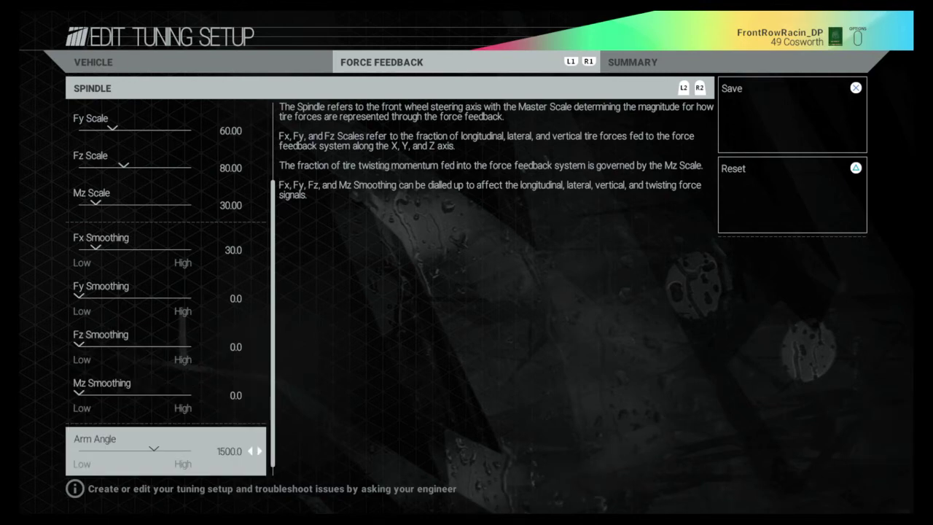
{"action": "key", "text": "Down"}
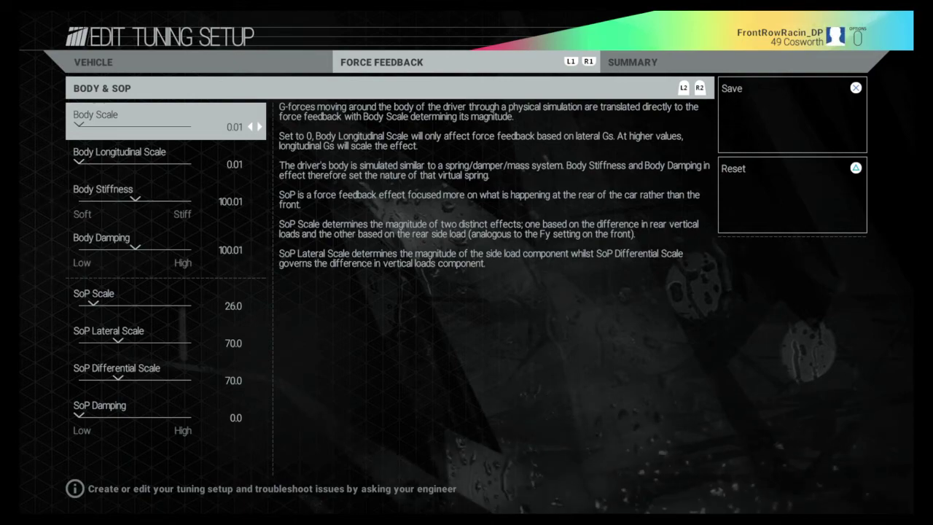
- Return to the garage and select Classic Team Lotus's Lotus 72D Cosworth from the Open Wheel class, with the Random livery
{"action": "key", "text": "Escape"}
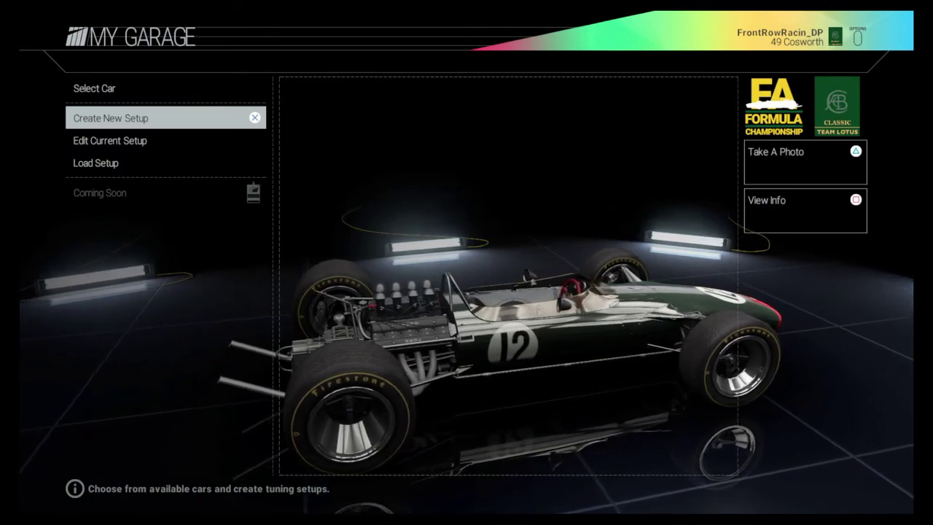
{"action": "key", "text": "Up"}
{"action": "key", "text": "Return"}
{"action": "key", "text": "Down"}
{"action": "key", "text": "Down"}
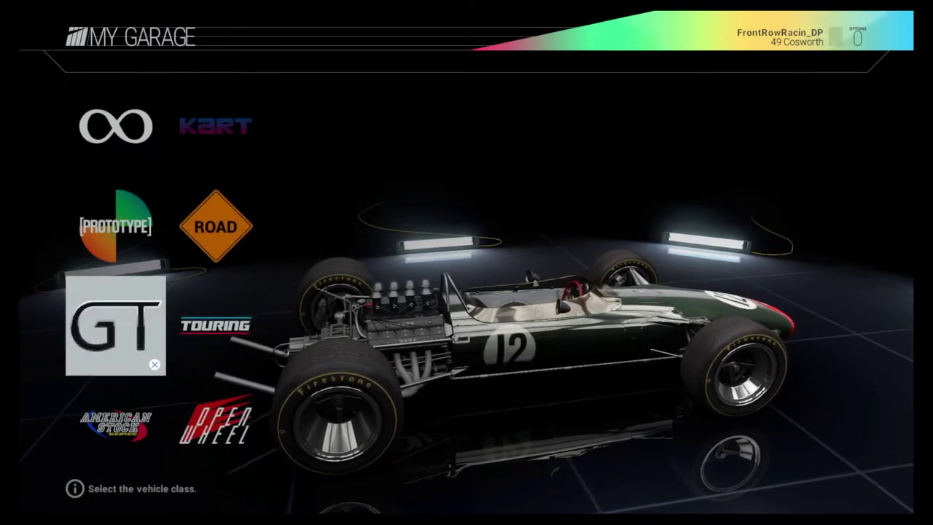
{"action": "key", "text": "Down"}
{"action": "key", "text": "Right"}
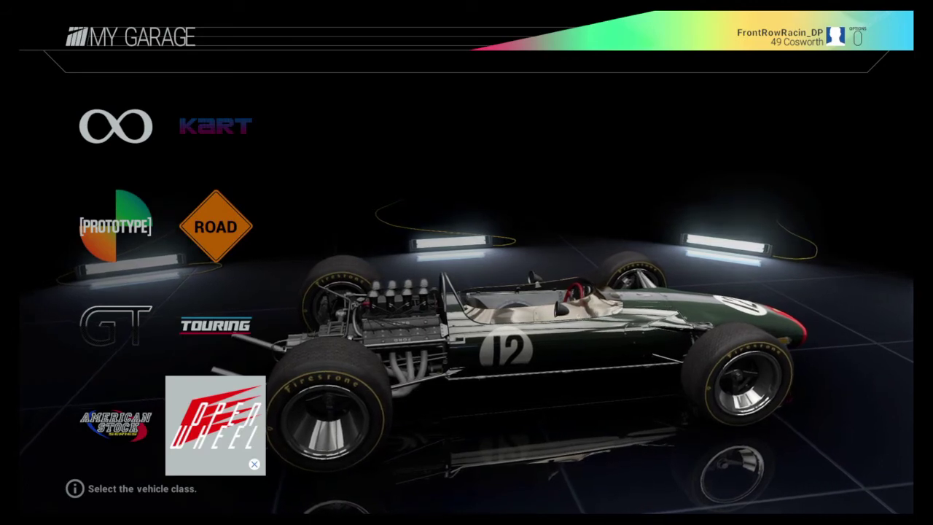
{"action": "key", "text": "Return"}
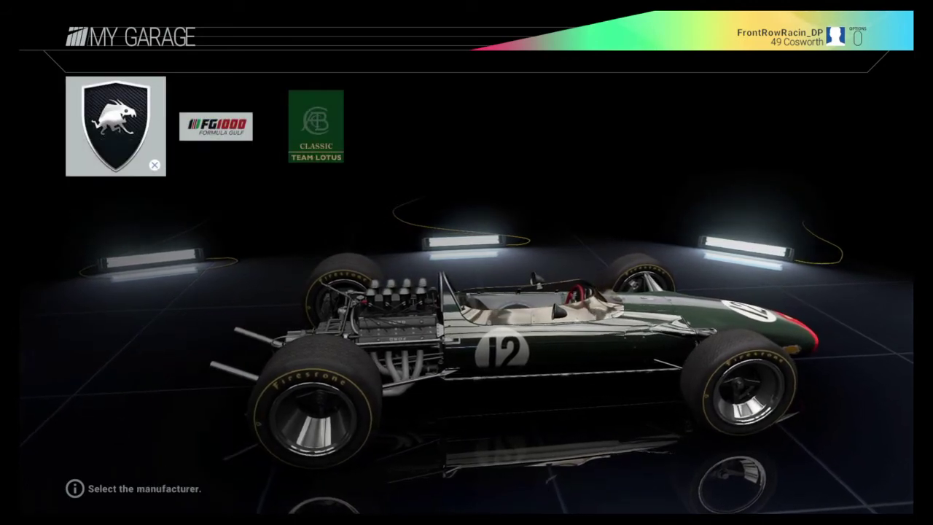
{"action": "key", "text": "Right"}
{"action": "key", "text": "Right"}
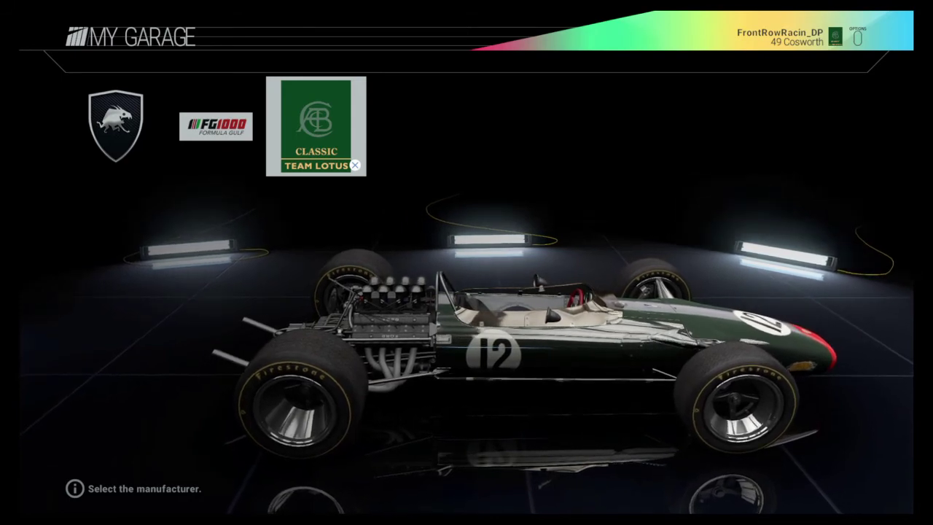
{"action": "key", "text": "Return"}
{"action": "key", "text": "Down"}
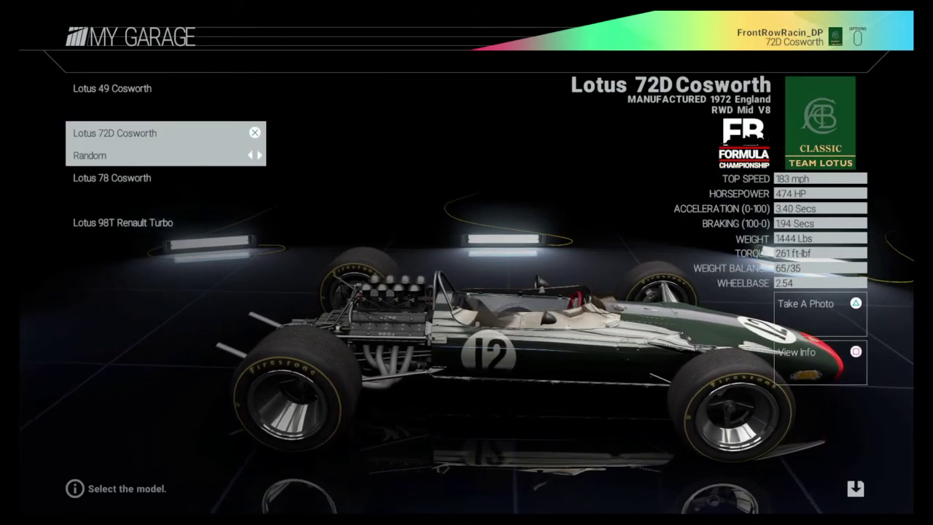
{"action": "key", "text": "Return"}
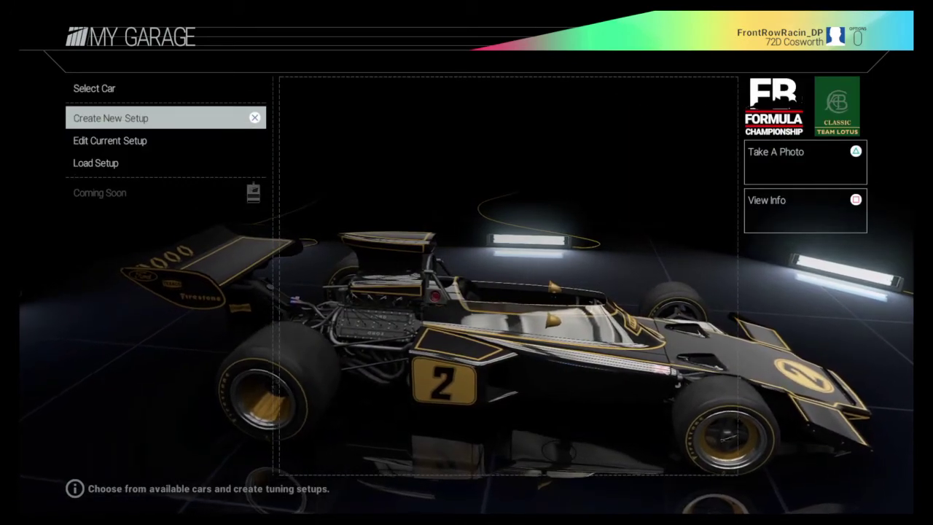
- Open the Lotus 72D Cosworth's current tuning setup at its Spindle force feedback settings
{"action": "key", "text": "Down"}
{"action": "key", "text": "Return"}
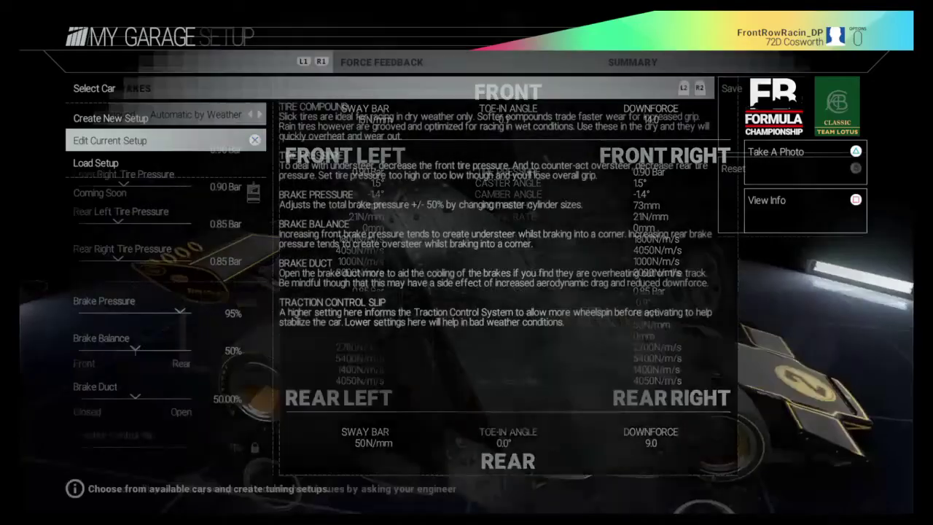
{"action": "key", "text": "Right"}
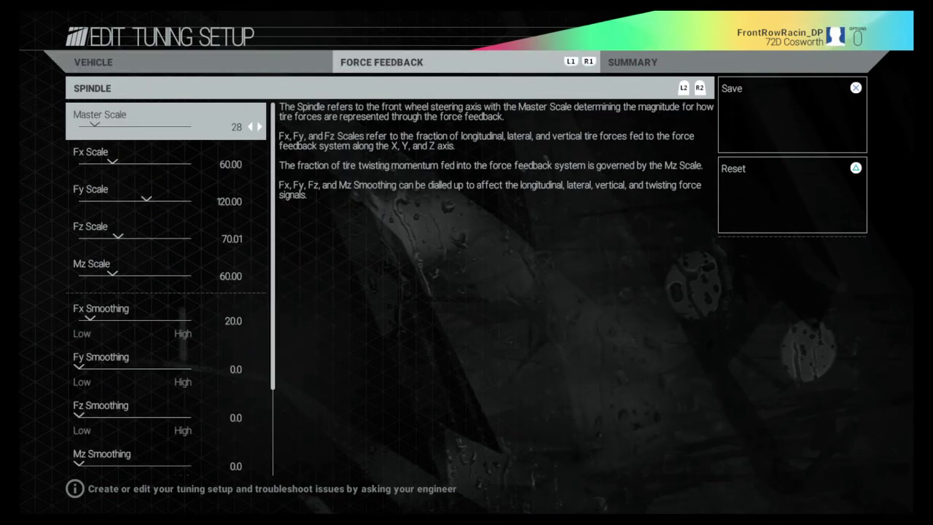
- Examine the Lotus 72D's Spindle values from Master Scale to Arm Angle, and its Body & SoP values
{"action": "key", "text": "Down"}
{"action": "key", "text": "Down"}
{"action": "key", "text": "Down"}
{"action": "key", "text": "Down"}
{"action": "key", "text": "Down"}
{"action": "key", "text": "Down"}
{"action": "key", "text": "Down"}
{"action": "key", "text": "Down"}
{"action": "key", "text": "Down"}
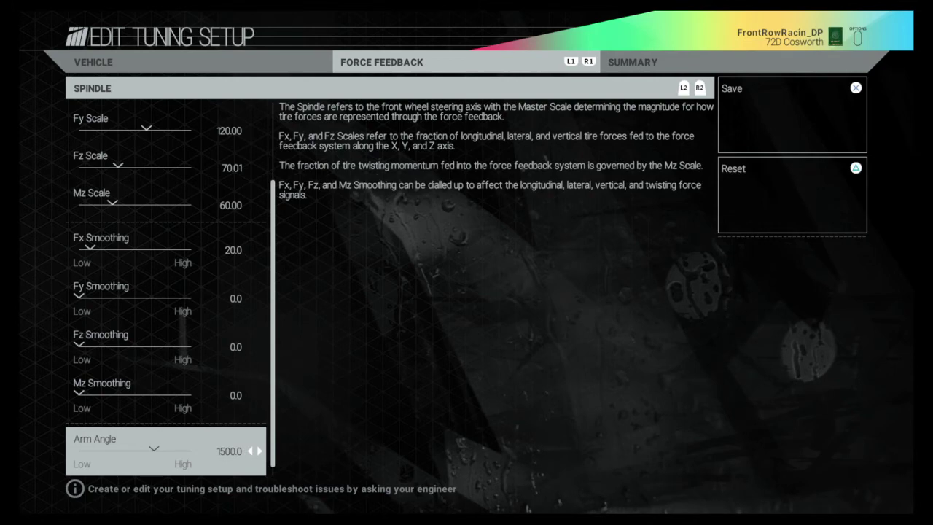
{"action": "key", "text": "Down"}
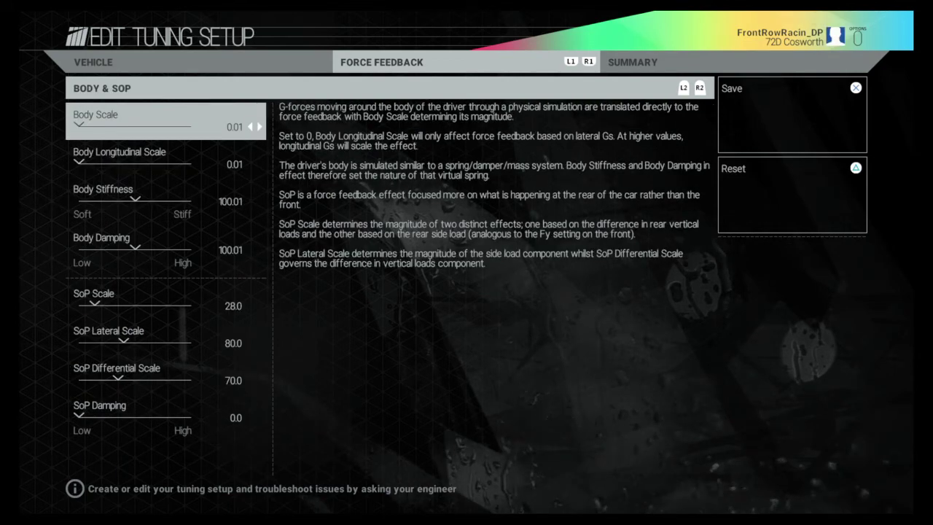
- Return to the garage and select Classic Team Lotus's Lotus 78 Cosworth from the Open Wheel class, with the Random livery
{"action": "key", "text": "Escape"}
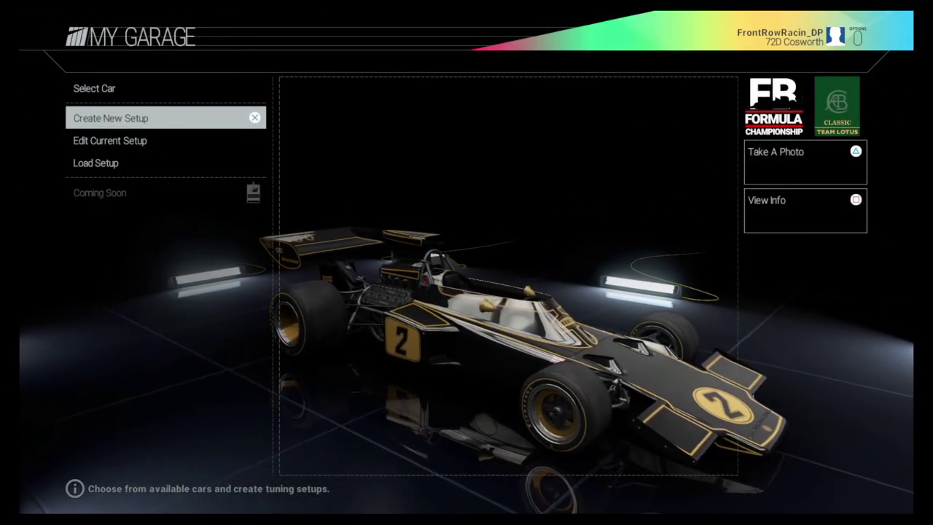
{"action": "key", "text": "Up"}
{"action": "key", "text": "Return"}
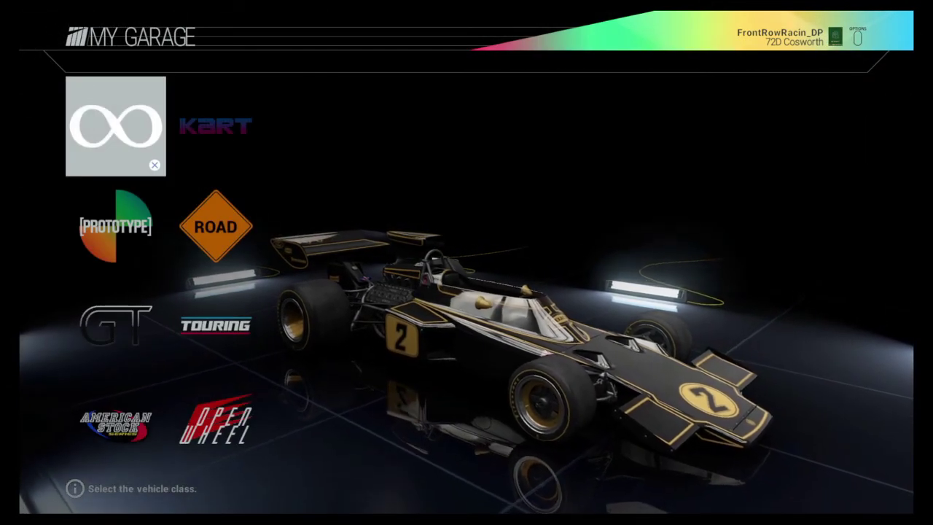
{"action": "key", "text": "Down"}
{"action": "key", "text": "Down"}
{"action": "key", "text": "Down"}
{"action": "key", "text": "Right"}
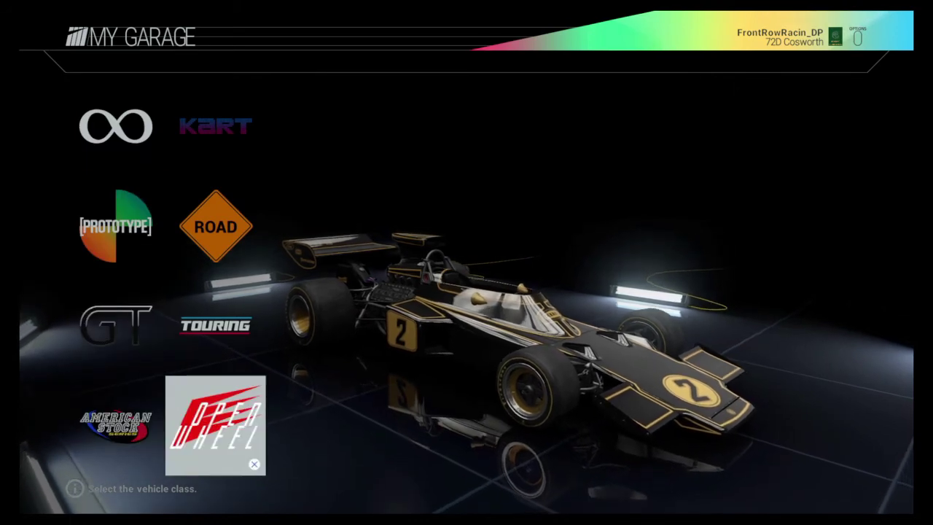
{"action": "key", "text": "Return"}
{"action": "key", "text": "Right"}
{"action": "key", "text": "Right"}
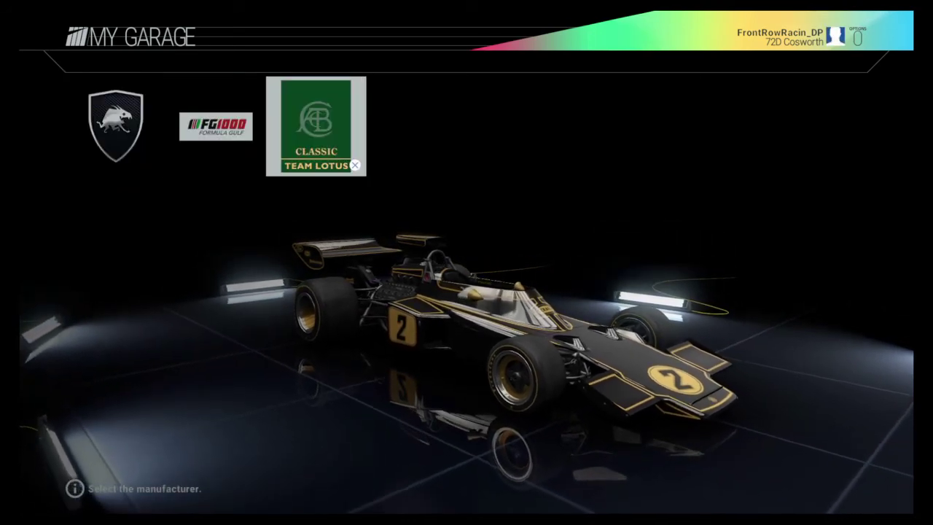
{"action": "key", "text": "Return"}
{"action": "key", "text": "Down"}
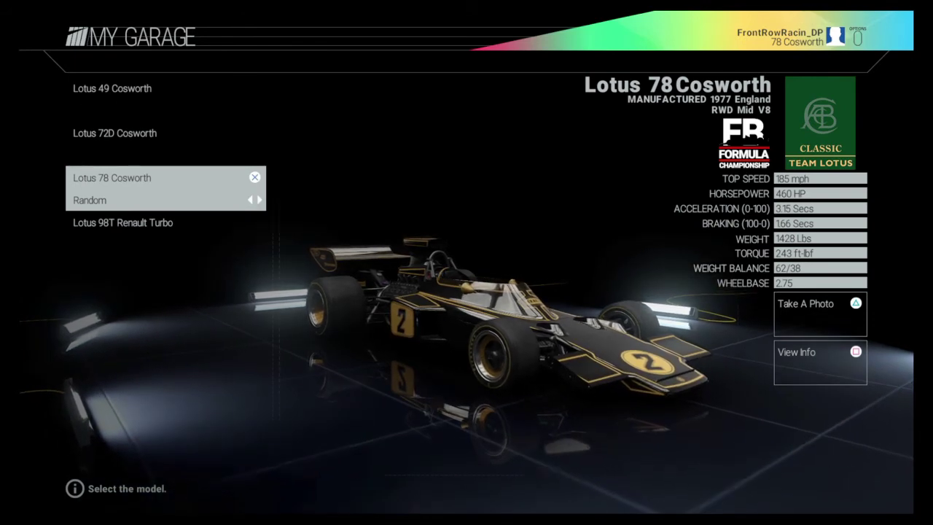
{"action": "key", "text": "Return"}
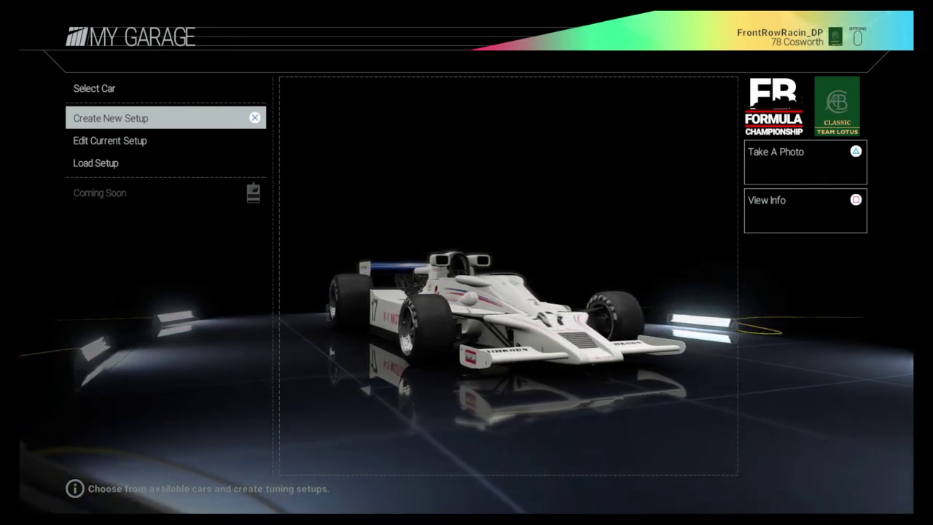
- Open the Lotus 78 Cosworth's current tuning setup at its Spindle force feedback settings
{"action": "left_click", "coordinate": [109, 140]}
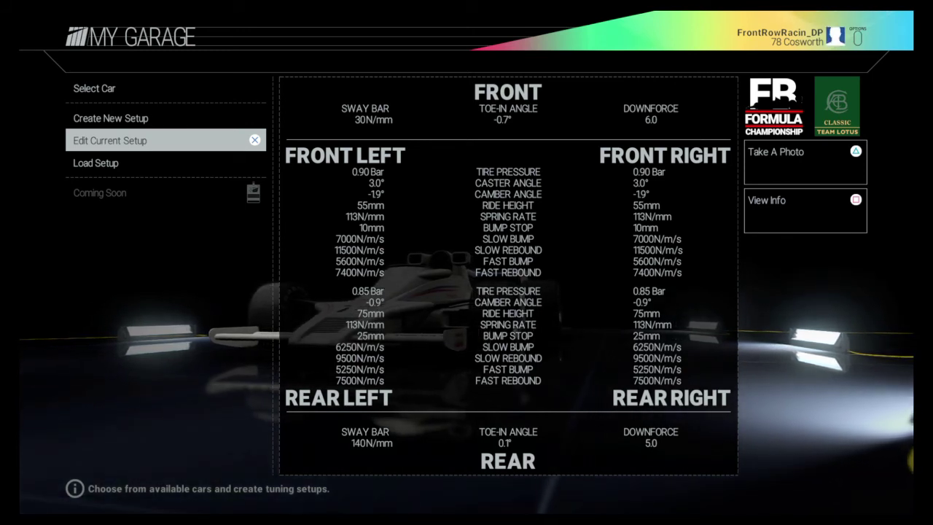
{"action": "key", "text": "Return"}
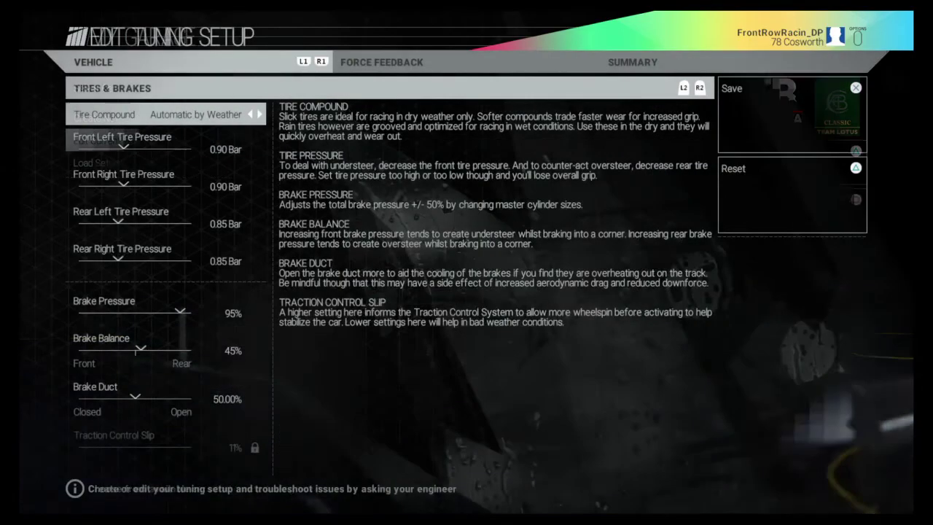
{"action": "key", "text": "Tab"}
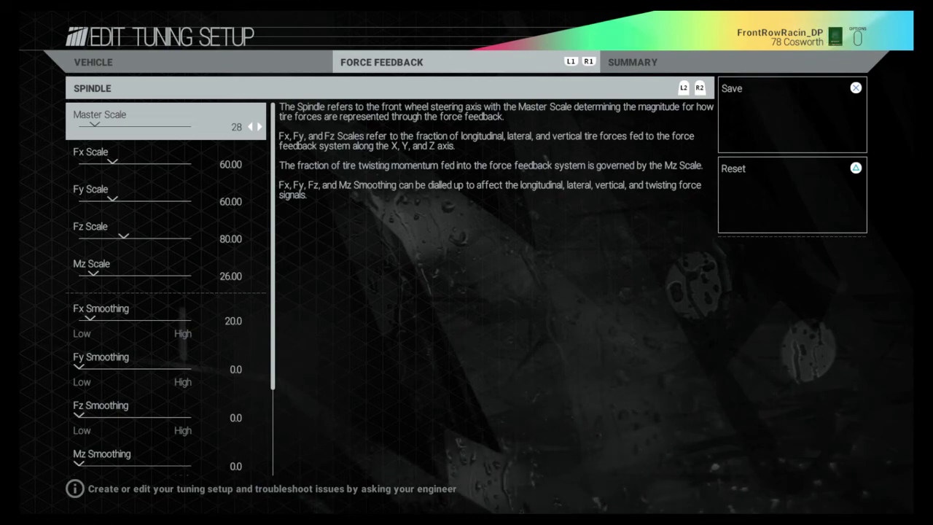
- Examine the Lotus 78's Spindle values from Master Scale to Arm Angle, and its Body & SoP values
{"action": "key", "text": "Down"}
{"action": "key", "text": "Down"}
{"action": "key", "text": "Down"}
{"action": "key", "text": "Down"}
{"action": "key", "text": "Down"}
{"action": "key", "text": "Down"}
{"action": "key", "text": "Down"}
{"action": "key", "text": "Down"}
{"action": "key", "text": "Down"}
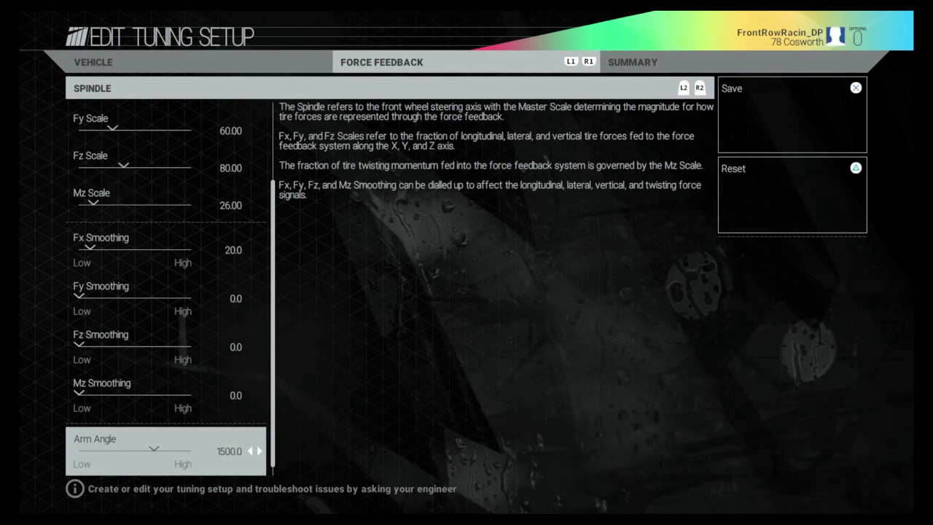
{"action": "key", "text": "Down"}
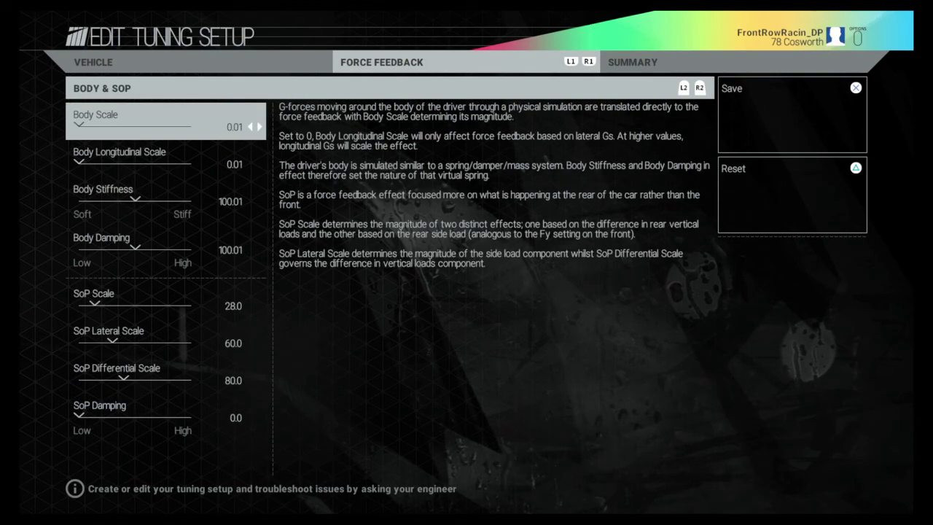
- Return to the garage and select Classic Team Lotus's Lotus 98T Renault Turbo from the Open Wheel class, with the Random livery
{"action": "key", "text": "Escape"}
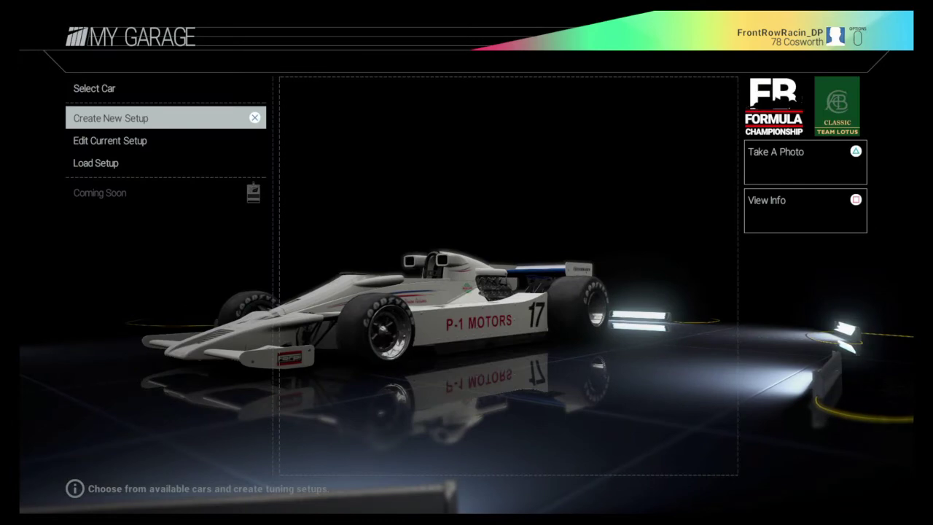
{"action": "key", "text": "Up"}
{"action": "key", "text": "Return"}
{"action": "key", "text": "Down"}
{"action": "key", "text": "Down"}
{"action": "key", "text": "Down"}
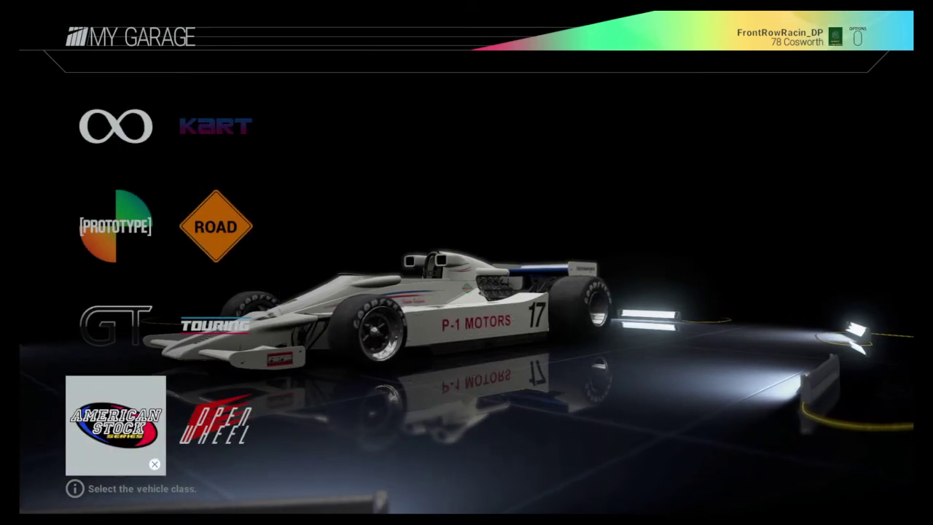
{"action": "key", "text": "Right"}
{"action": "key", "text": "Return"}
{"action": "key", "text": "Right"}
{"action": "key", "text": "Right"}
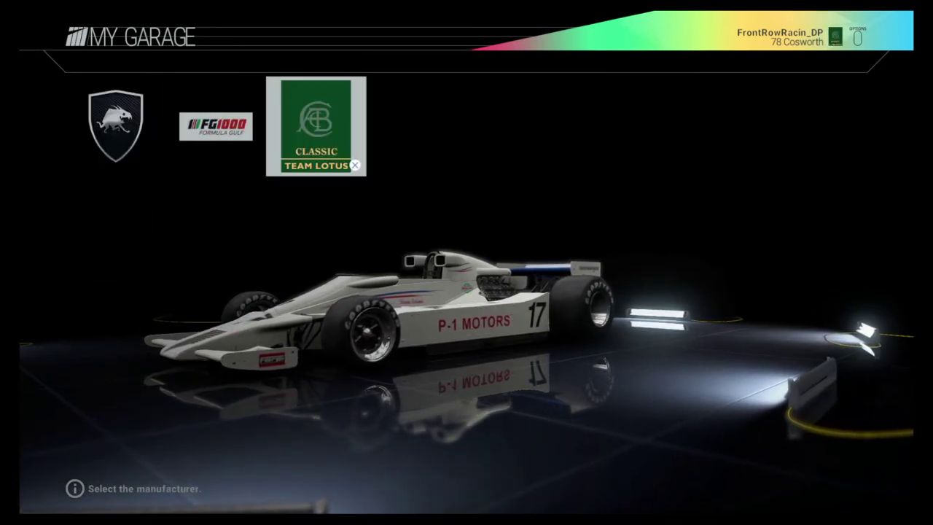
{"action": "key", "text": "Return"}
{"action": "key", "text": "Down"}
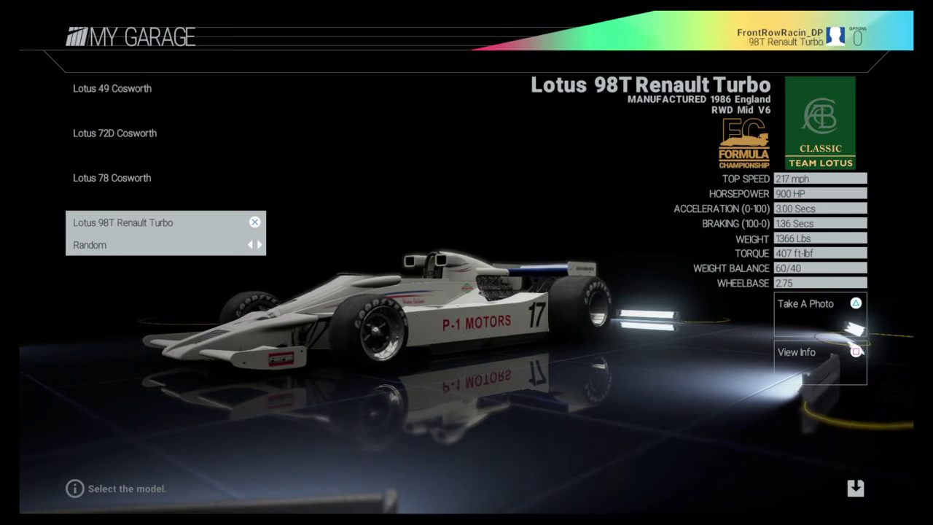
{"action": "key", "text": "Return"}
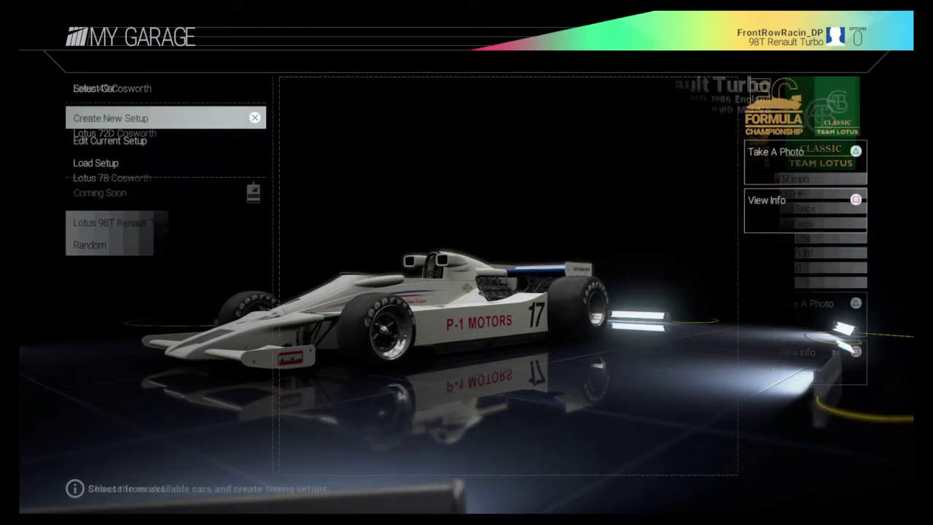
- Open the Lotus 98T Renault Turbo's current tuning setup at its Spindle force feedback settings
{"action": "key", "text": "Down"}
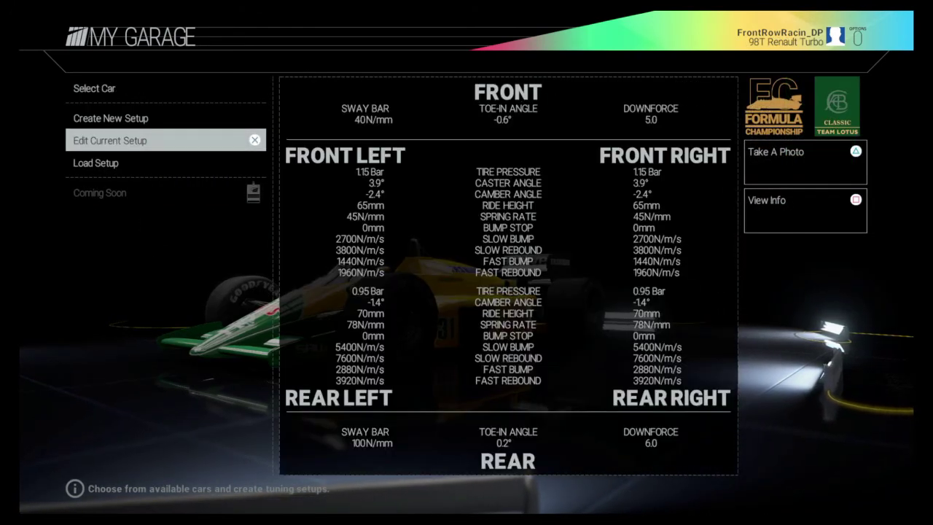
{"action": "key", "text": "Return"}
{"action": "key", "text": "e"}
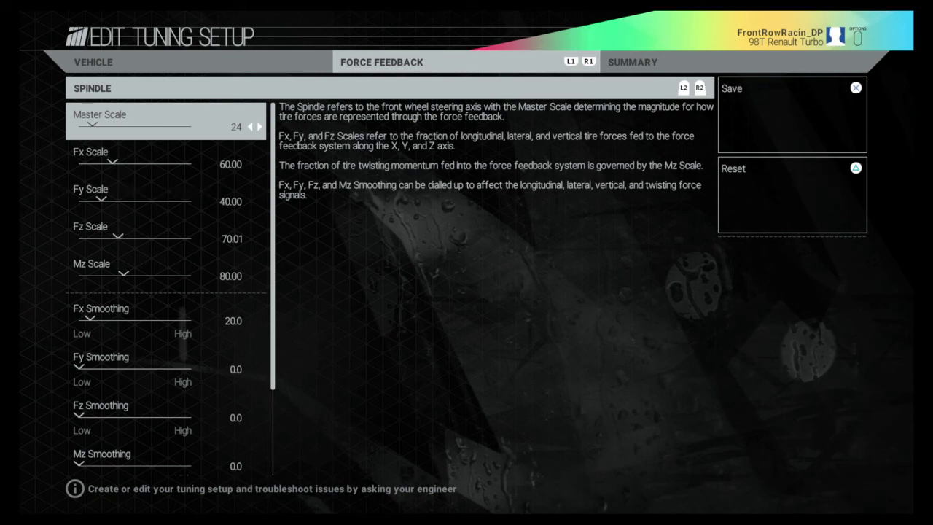
- Examine the Lotus 98T's Spindle values from Master Scale to Arm Angle, and its Body & SoP values
{"action": "key", "text": "Down"}
{"action": "key", "text": "Down"}
{"action": "key", "text": "Down"}
{"action": "key", "text": "Down"}
{"action": "key", "text": "Down"}
{"action": "key", "text": "Down"}
{"action": "key", "text": "Down"}
{"action": "key", "text": "Down"}
{"action": "key", "text": "Down"}
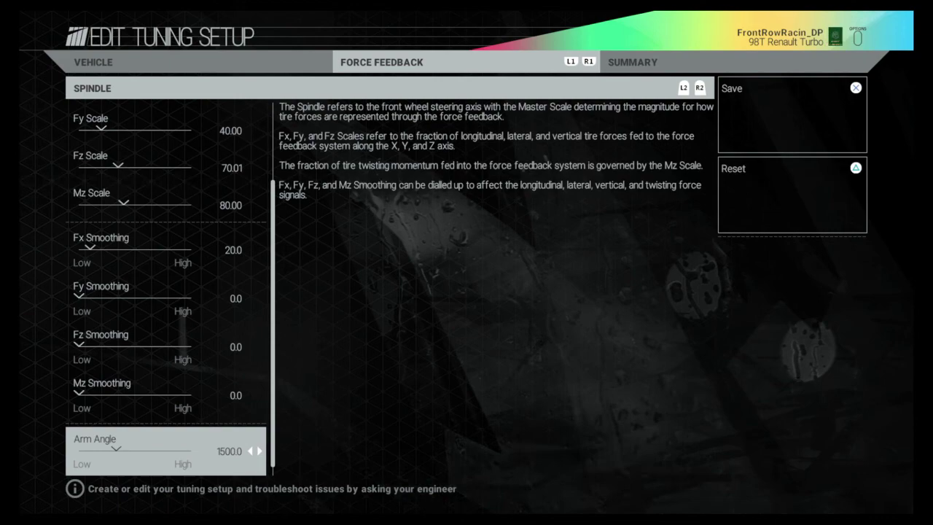
{"action": "key", "text": "Down"}
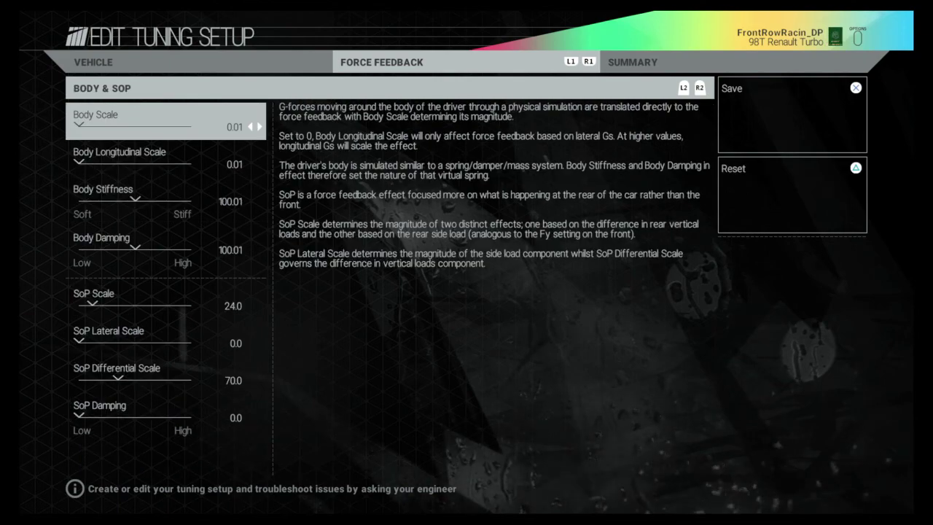
- Leave the Lotus 98T's tuning setup, return to the garage and start choosing another car from the vehicle classes
{"action": "key", "text": "Escape"}
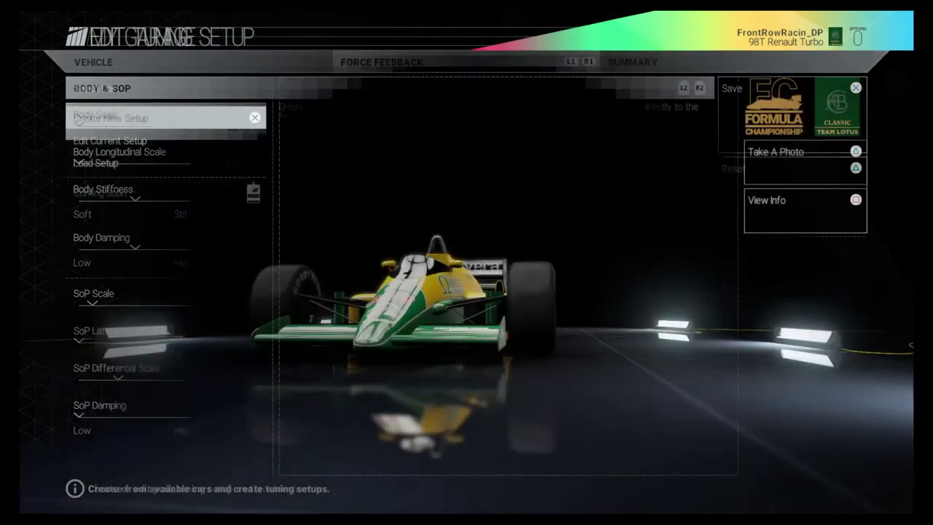
{"action": "key", "text": "Escape"}
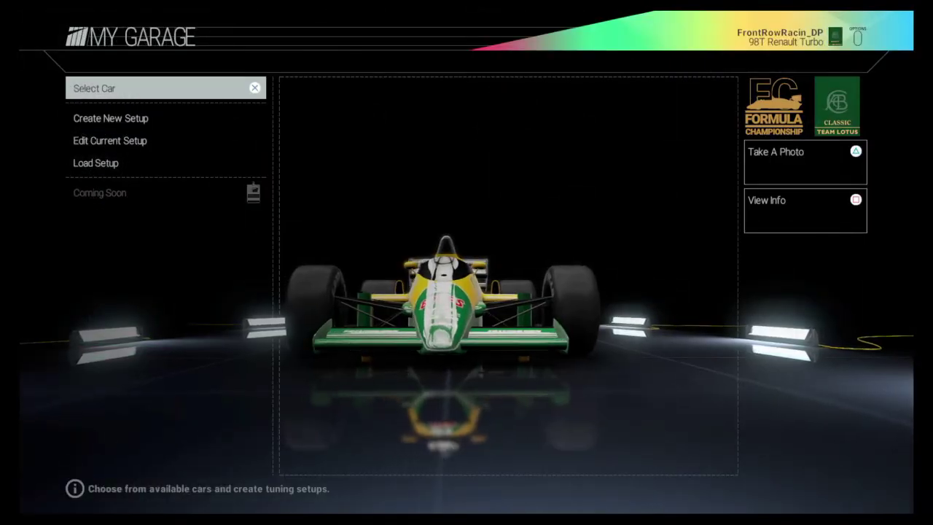
{"action": "key", "text": "Return"}
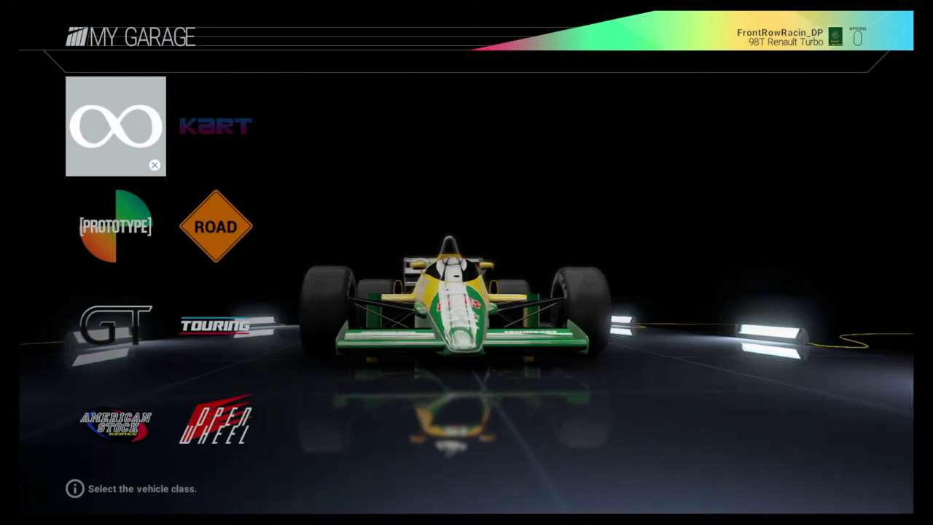
{"action": "key", "text": "Down"}
{"action": "key", "text": "Down"}
{"action": "key", "text": "Down"}
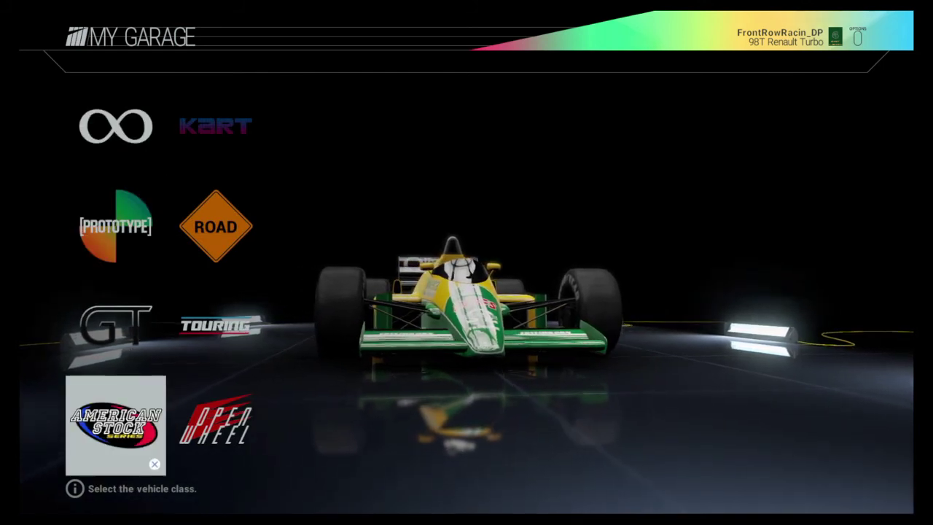